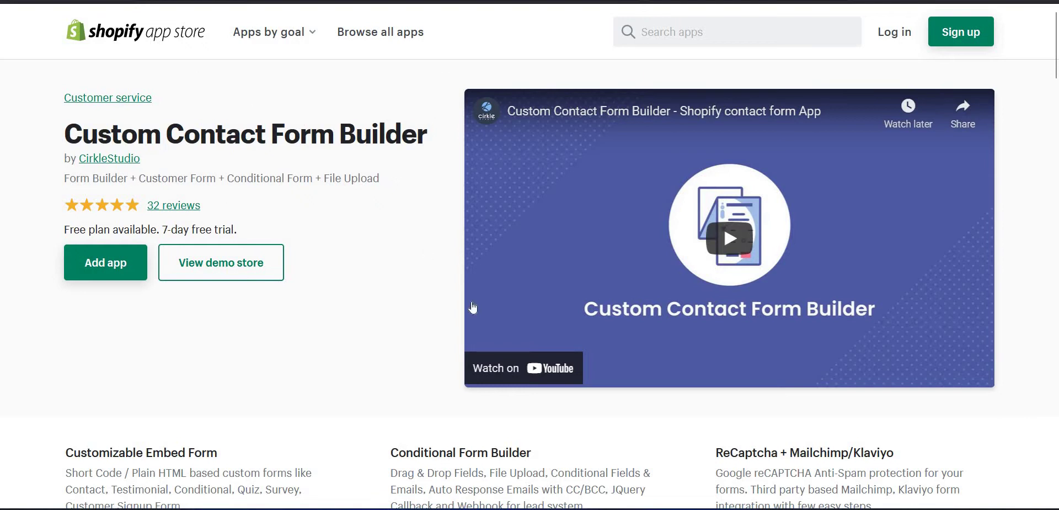
Switch to the Shopify admin's Update Form editor for the Contact Form.
click(560, 449)
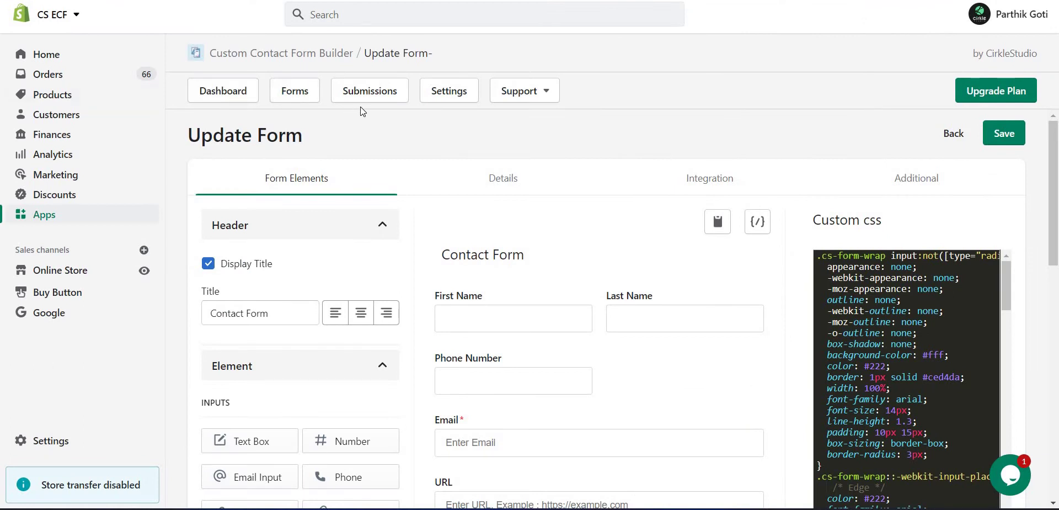
Show the Integration tab's Manage Google Sheet fields, highlighting the Spreadsheet-ID and Sheet Name labels.
click(713, 185)
scroll(832, 393, down, 2)
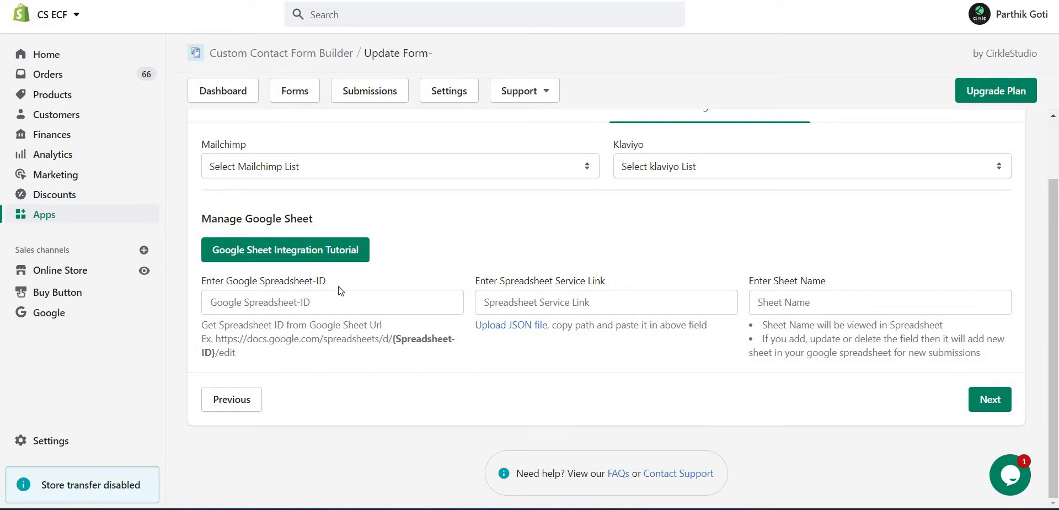
drag(260, 281, 340, 291)
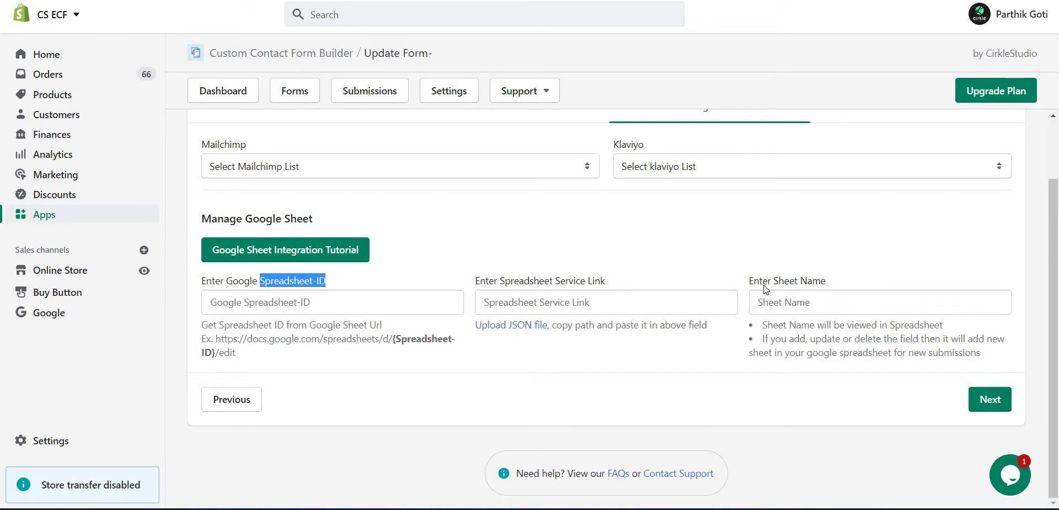
drag(822, 283, 754, 282)
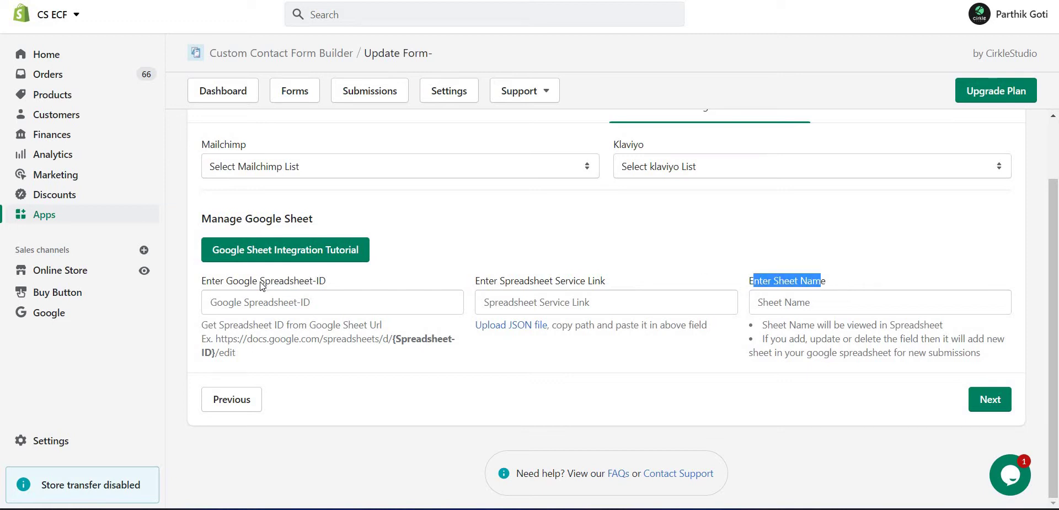
drag(260, 280, 329, 291)
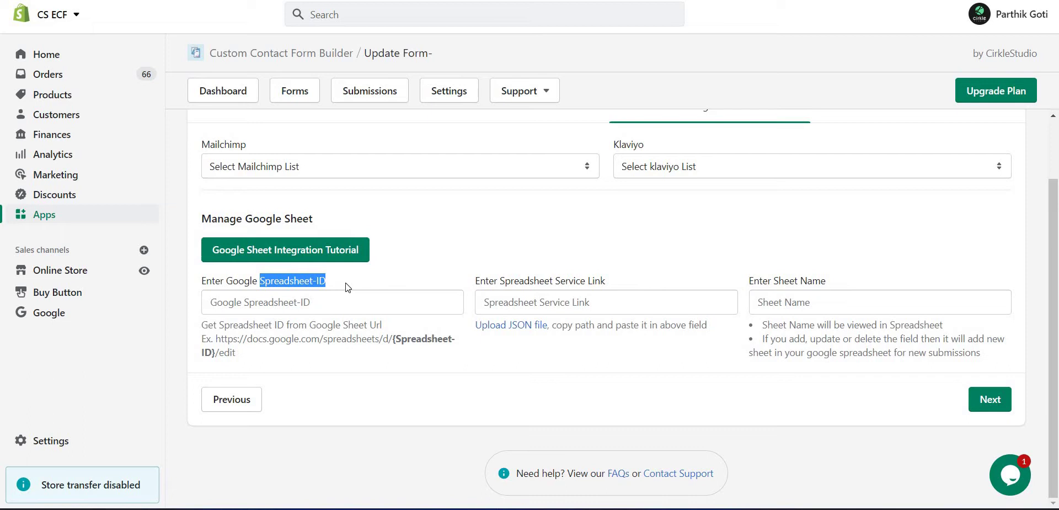
click(351, 288)
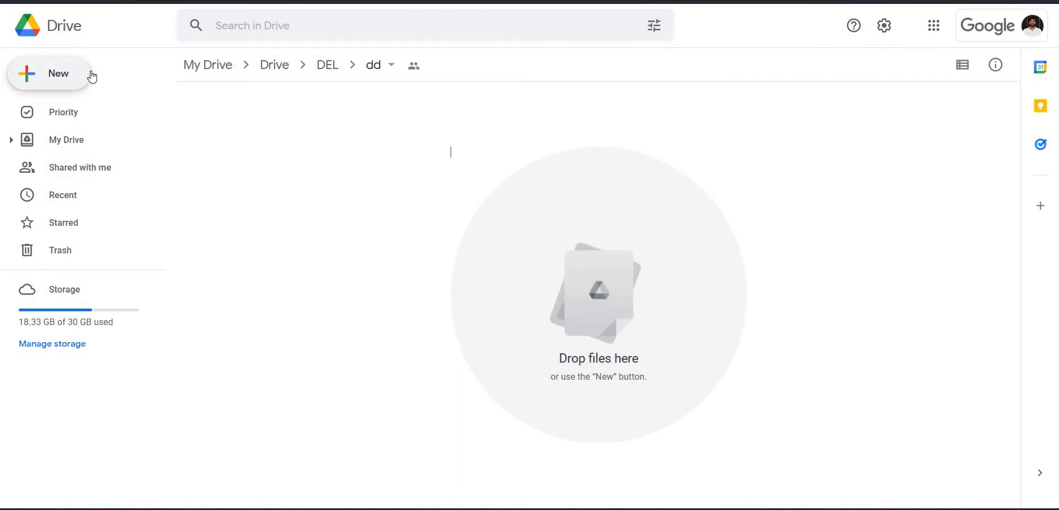
Add a new blank Google Sheets spreadsheet to the dd folder, confirming Create and Share.
click(87, 76)
mouse_move(199, 190)
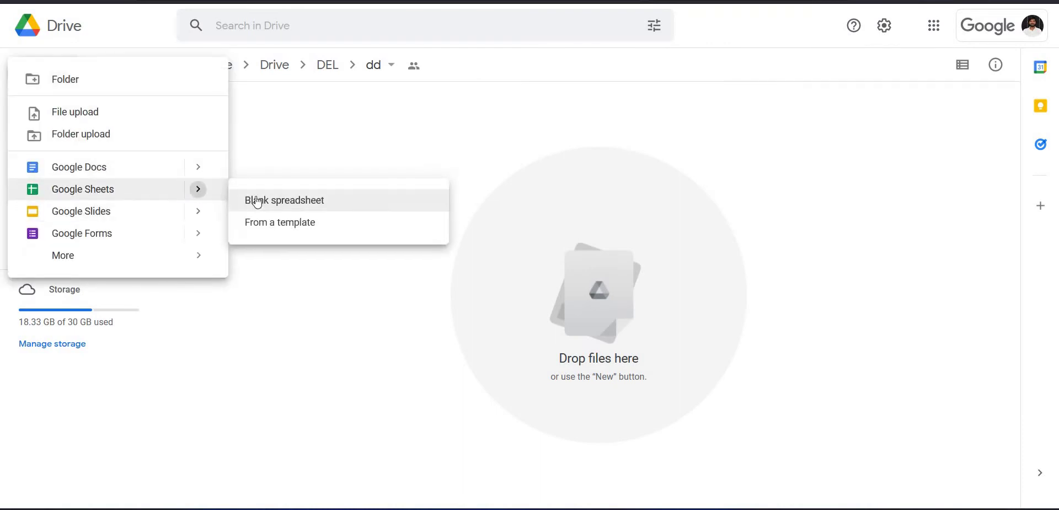
click(289, 202)
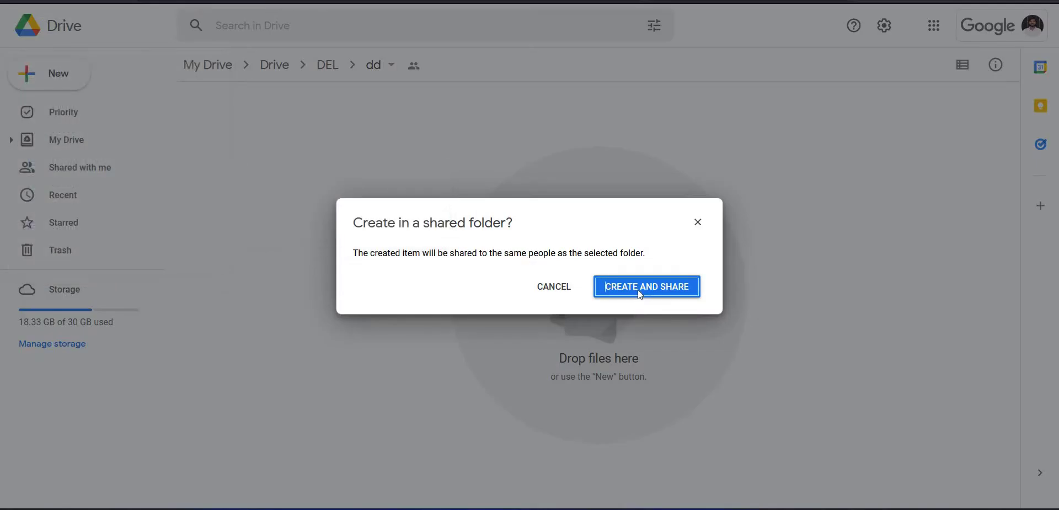
click(638, 289)
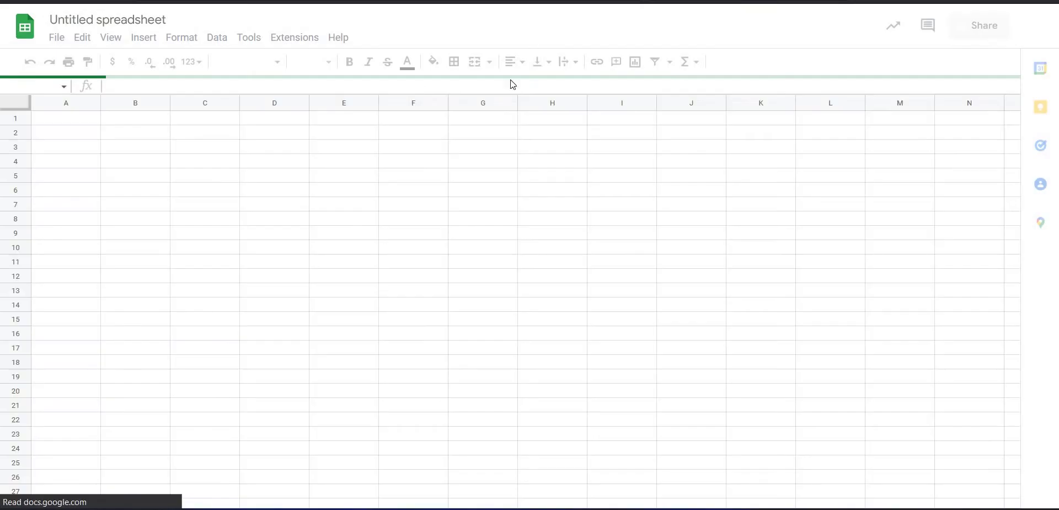
Rename the spreadsheet to 'ECF data2' and copy its URL from the address bar.
click(111, 19)
key(BackSpace)
text(ECF data2)
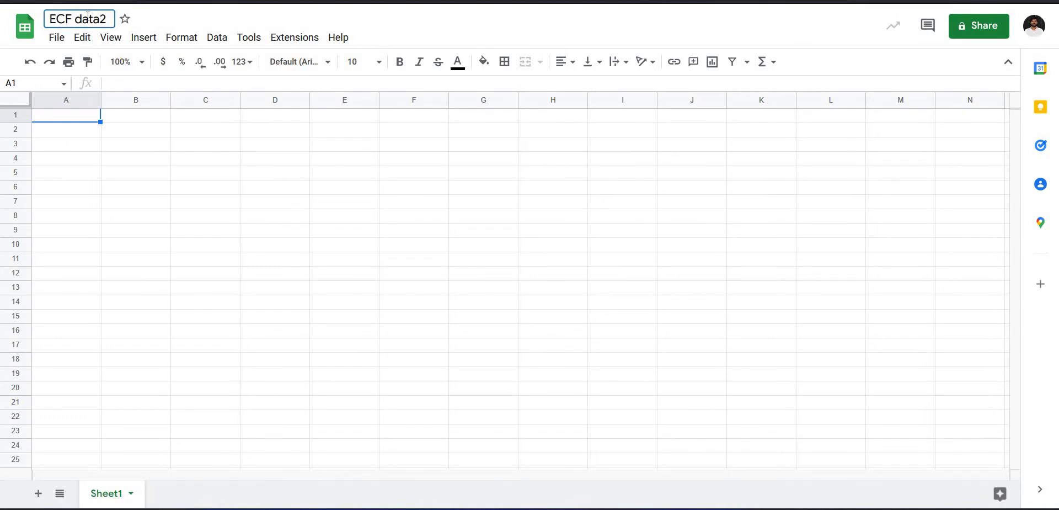
click(135, 129)
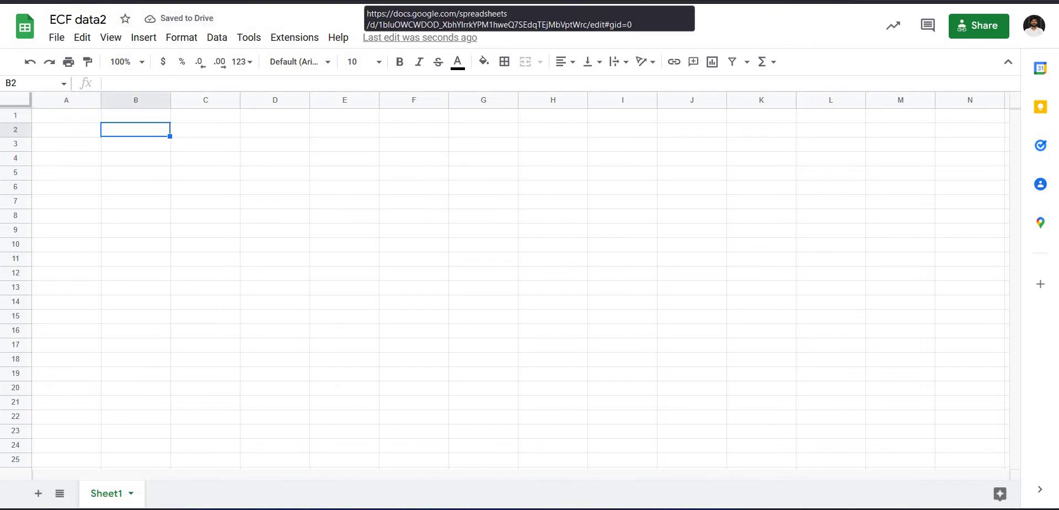
click(454, 18)
key(alt+Tab)
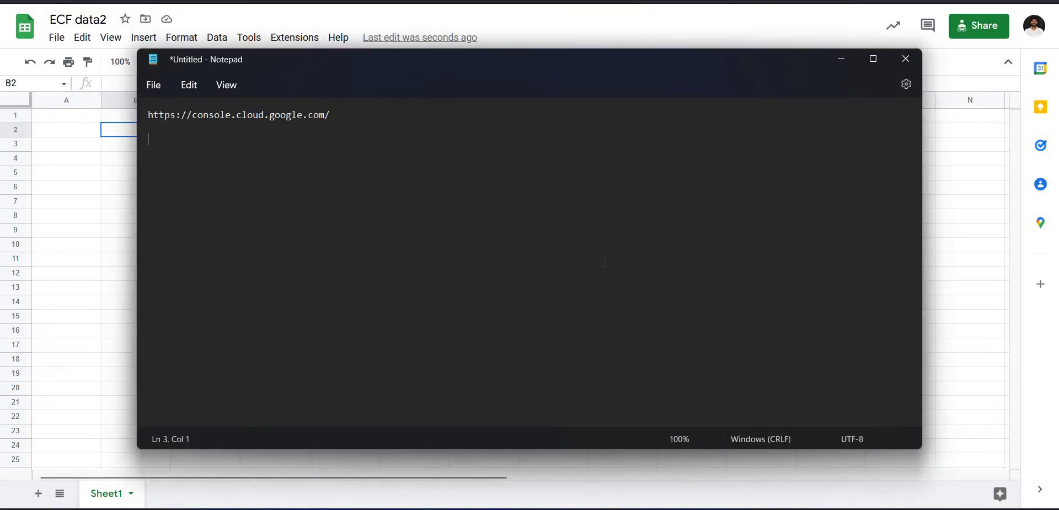
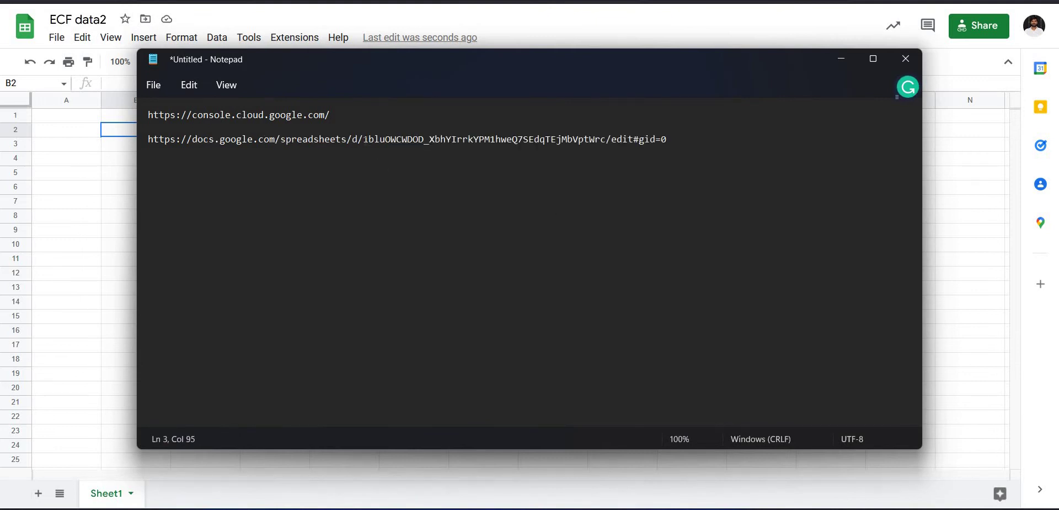
Paste the sheet URL into Notepad and copy its ID into the Spreadsheet-ID field.
double_click(435, 158)
key(ctrl+c)
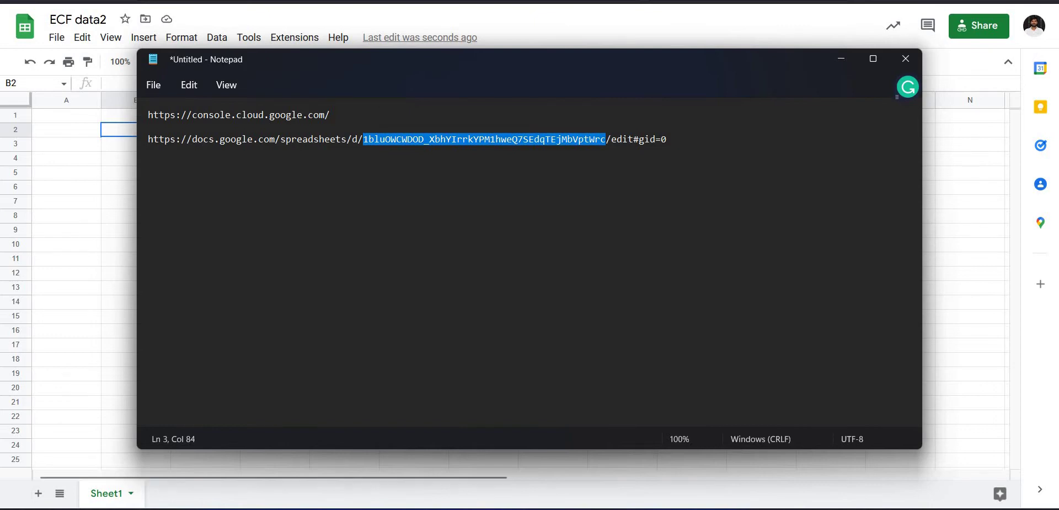
key(alt+Tab)
click(364, 303)
key(ctrl+v)
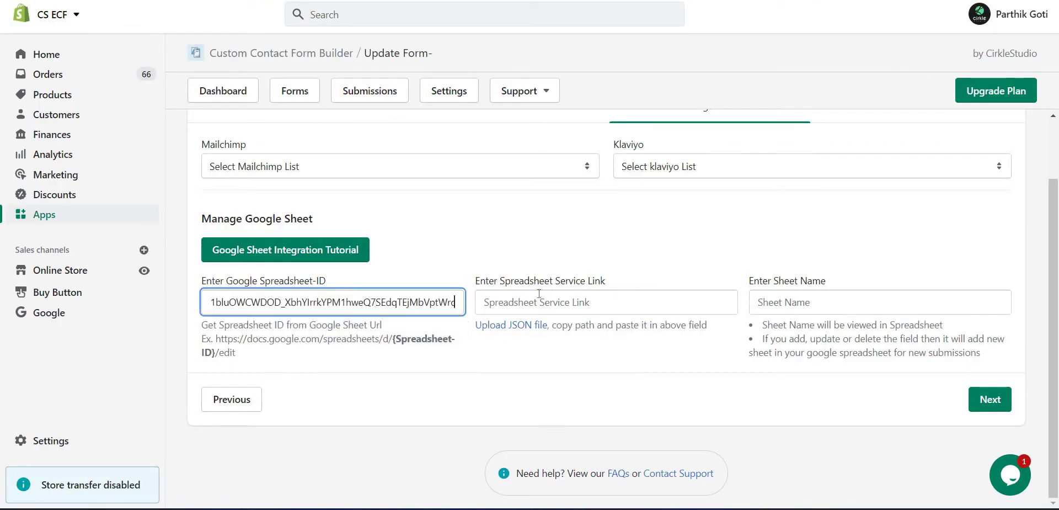
Point out the Enter Spreadsheet Service Link label, then return to Notepad.
drag(484, 283, 602, 283)
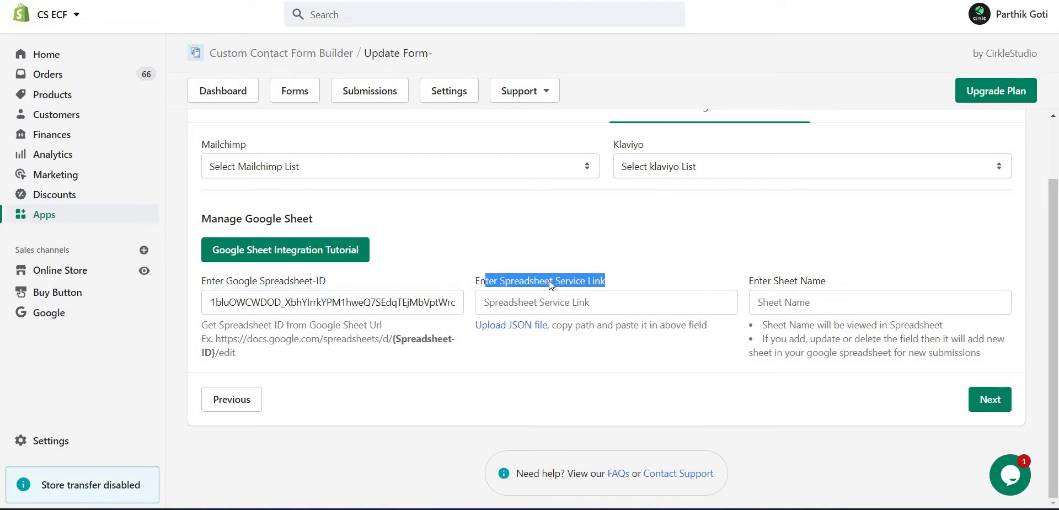
click(633, 506)
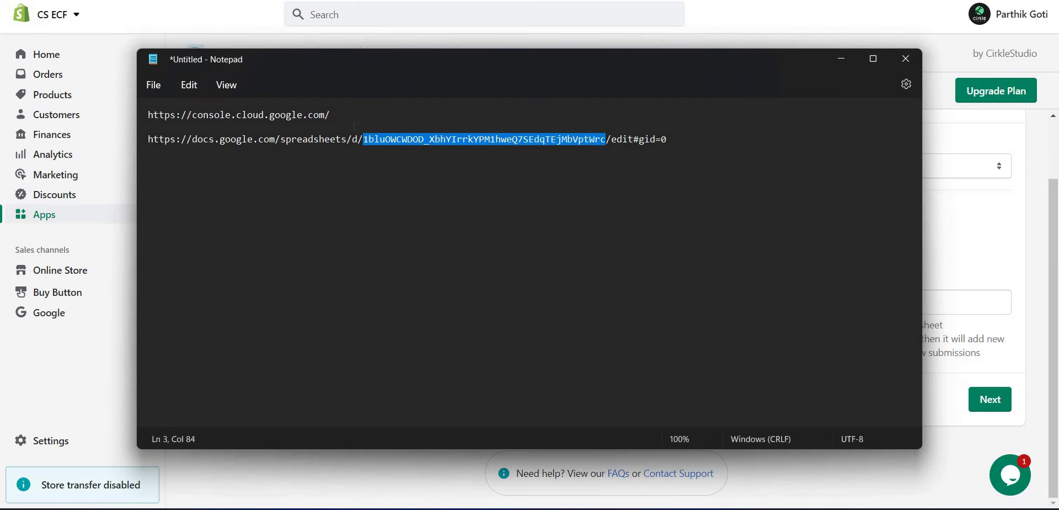
Copy console.cloud.google.com from Notepad and load it in a new browser tab.
click(330, 115)
drag(330, 114, 147, 115)
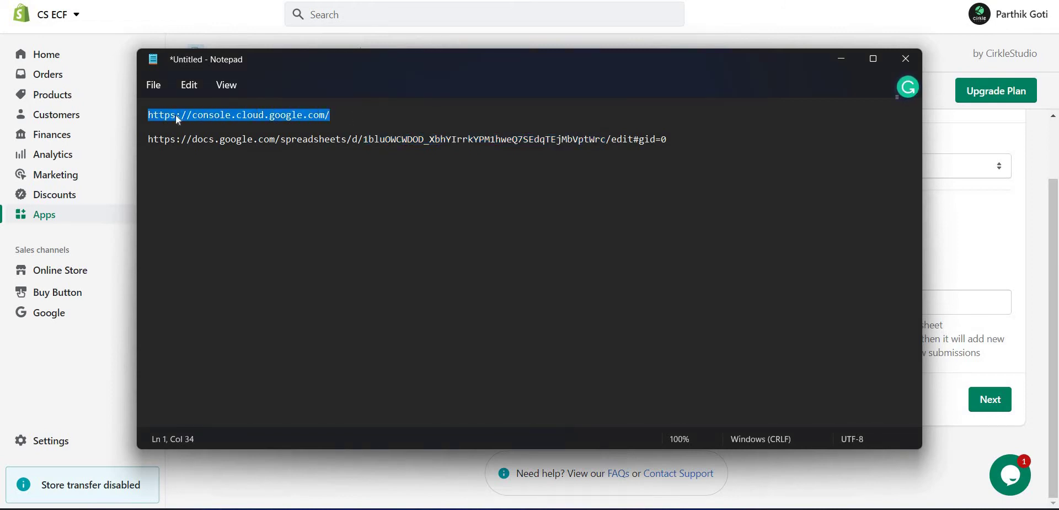
key(alt+Tab)
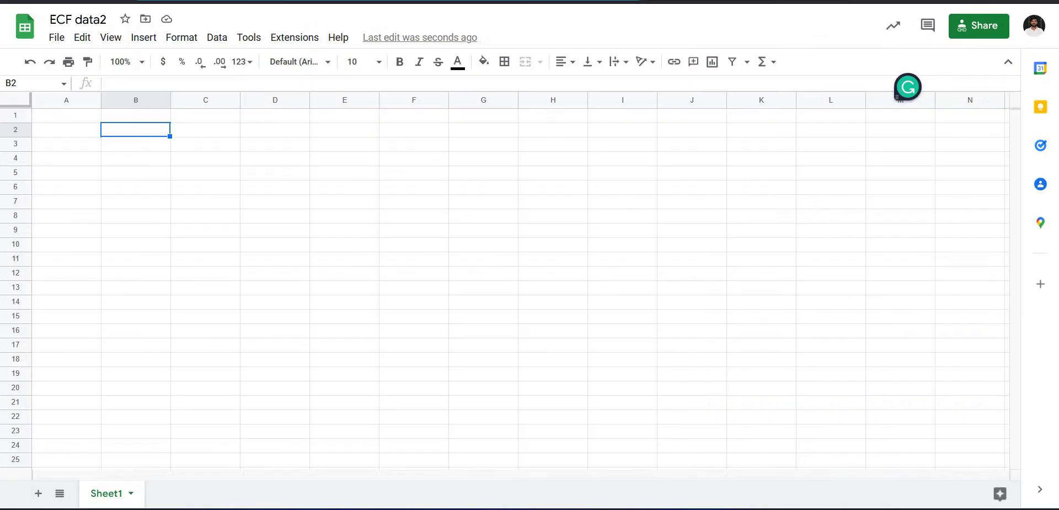
key(ctrl+t)
text(https://console.cloud.google.com/)
key(Return)
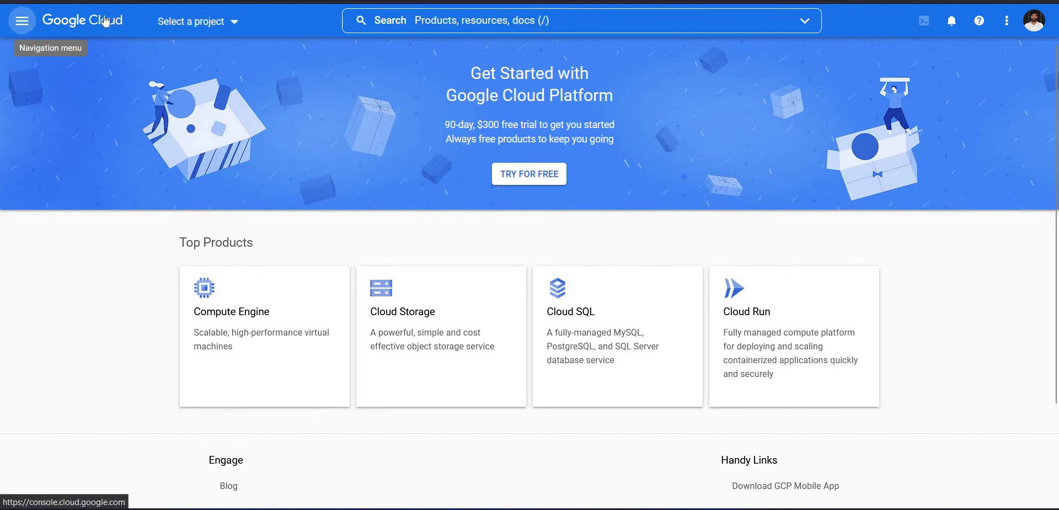
Open the project picker and start a new Google Cloud project.
click(23, 22)
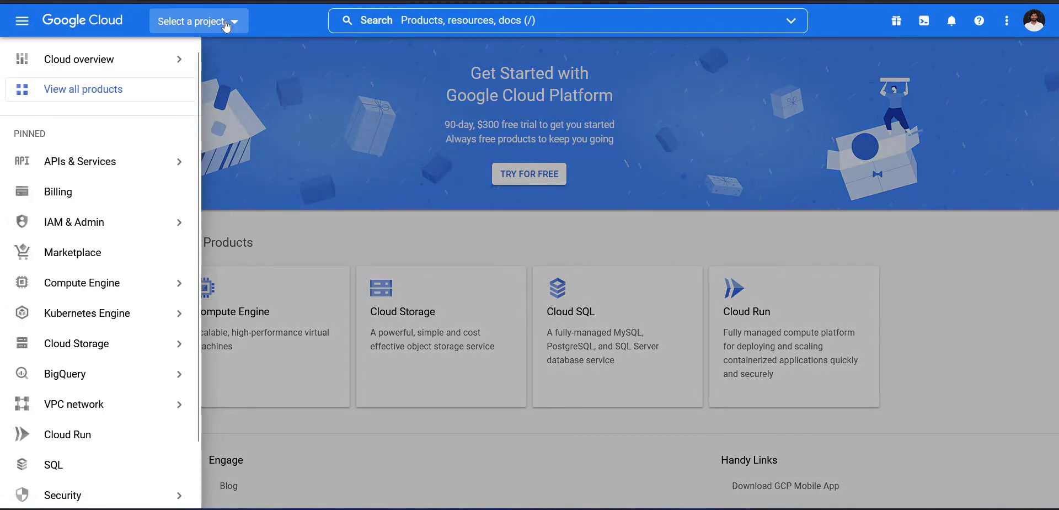
click(229, 22)
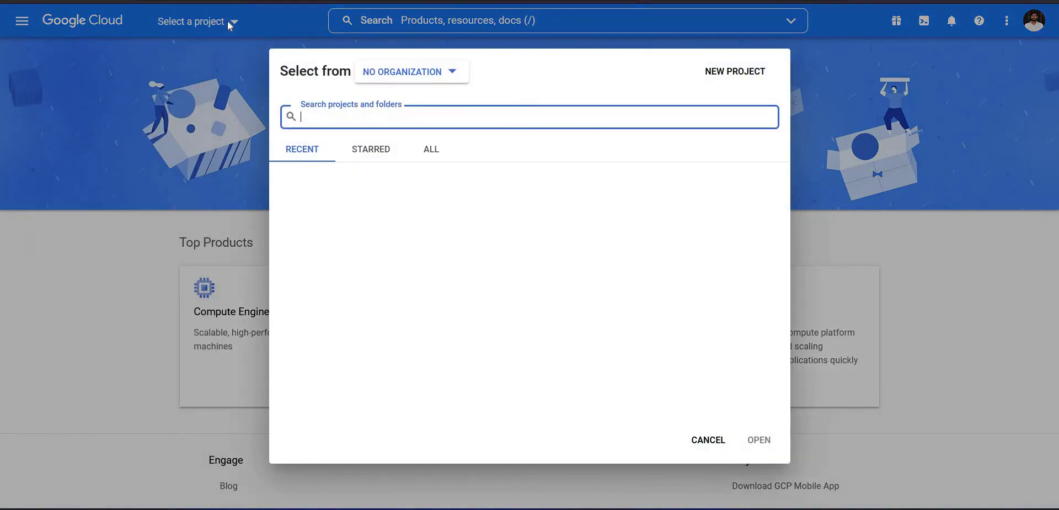
click(735, 72)
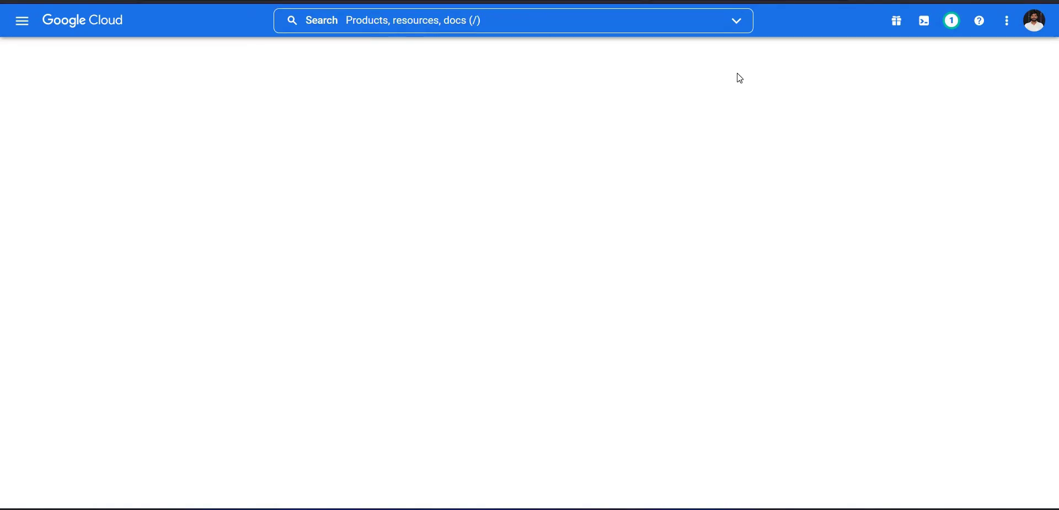
Name the project ECFdata2, create it, and select it from the notifications.
click(106, 103)
drag(107, 103, 4, 102)
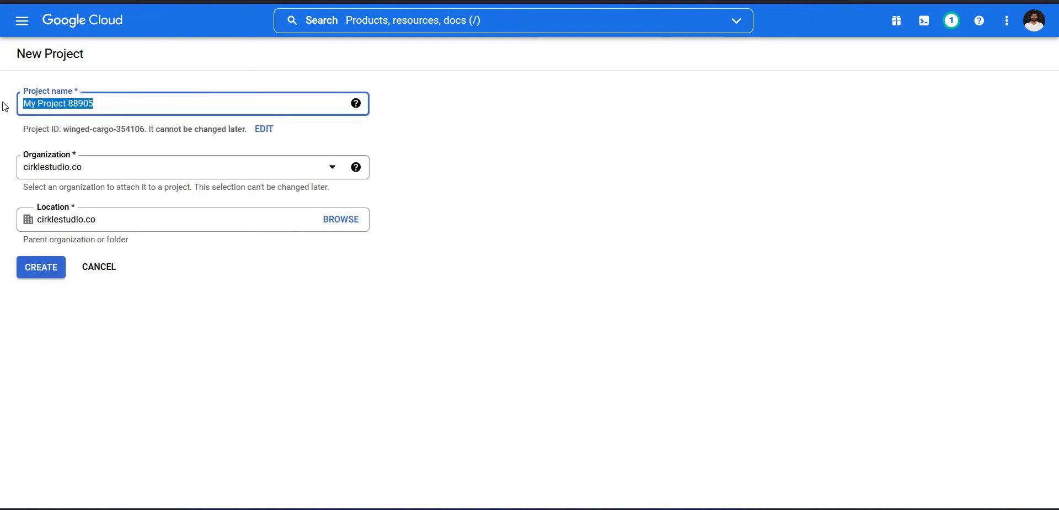
text(ECFdata2)
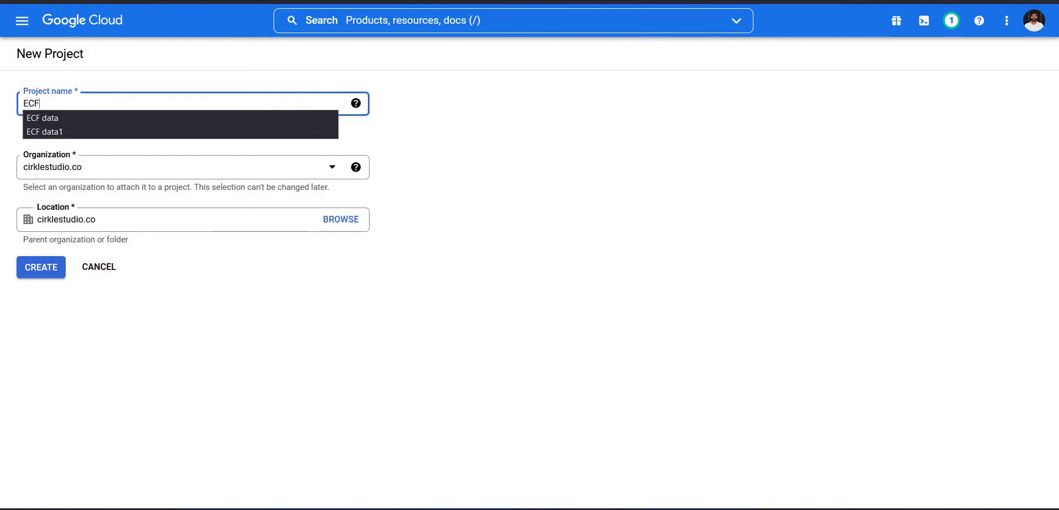
key(Tab)
click(46, 266)
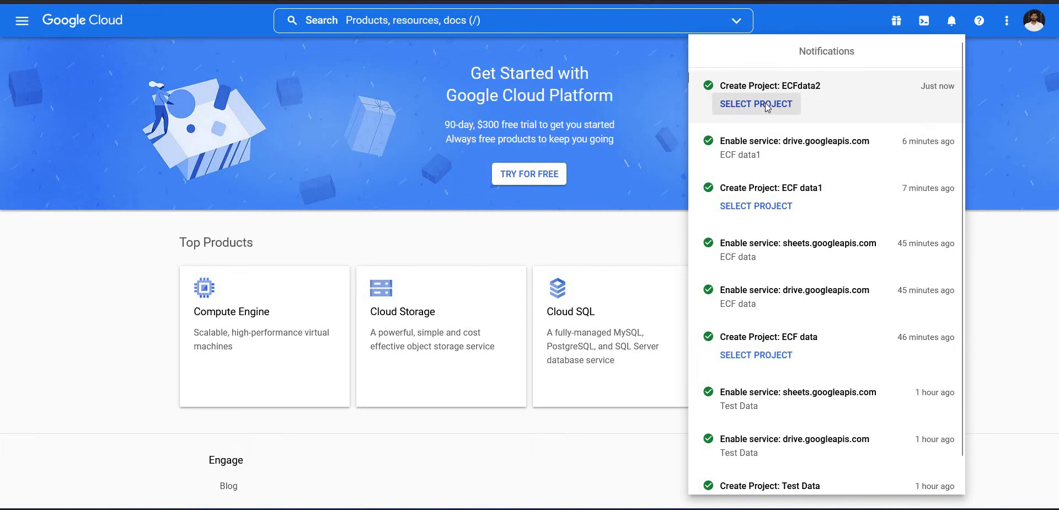
click(766, 105)
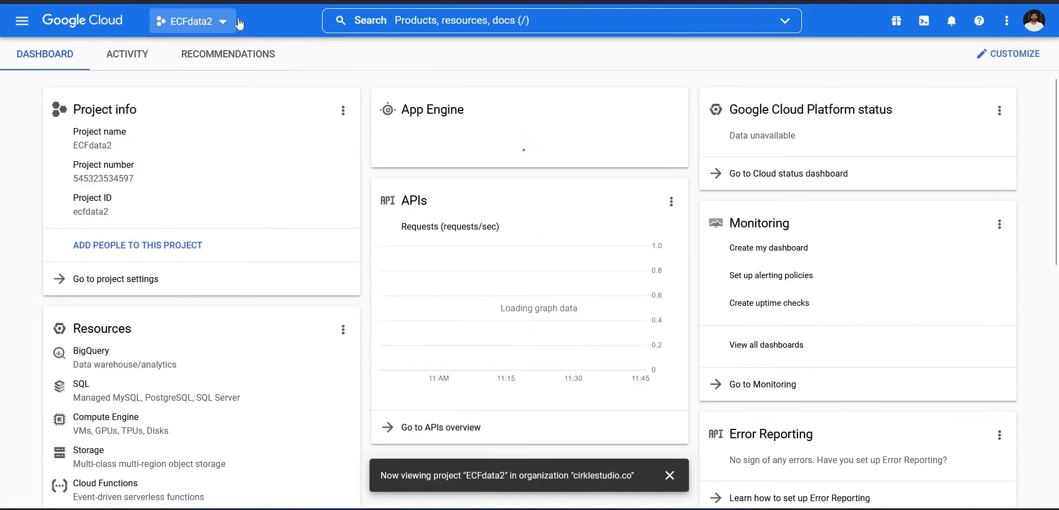
From APIs & Services > Enabled APIs & services, search the API library for 'google drive'.
click(22, 21)
mouse_move(66, 168)
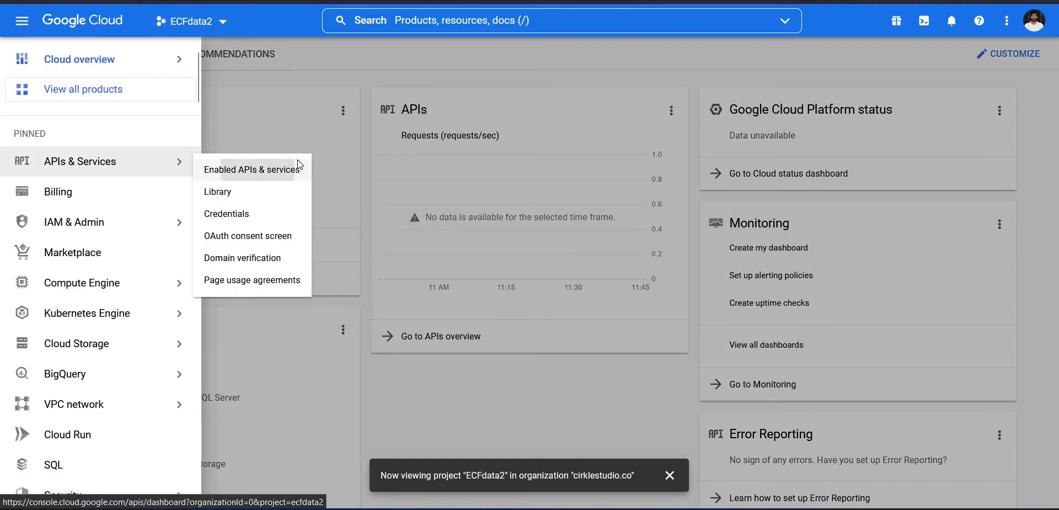
click(258, 172)
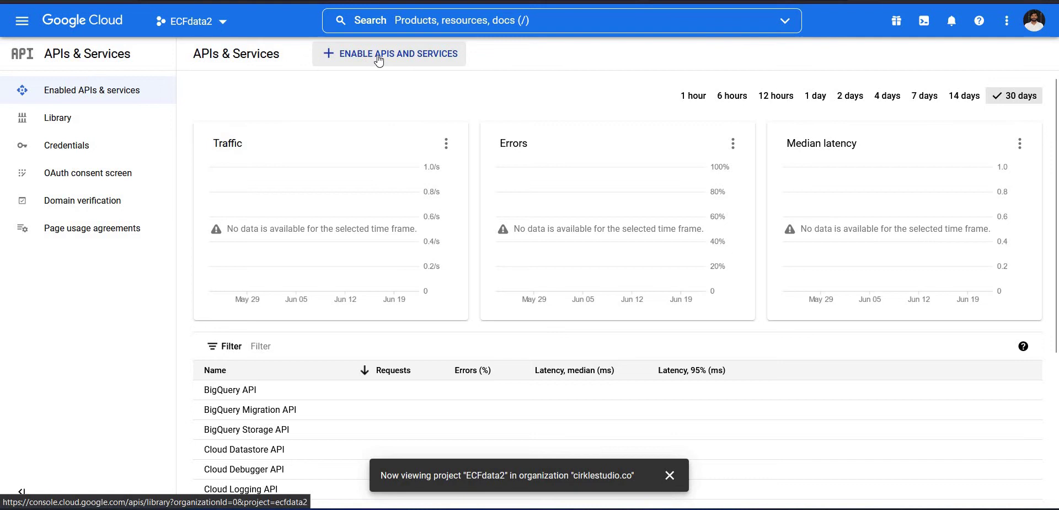
click(435, 57)
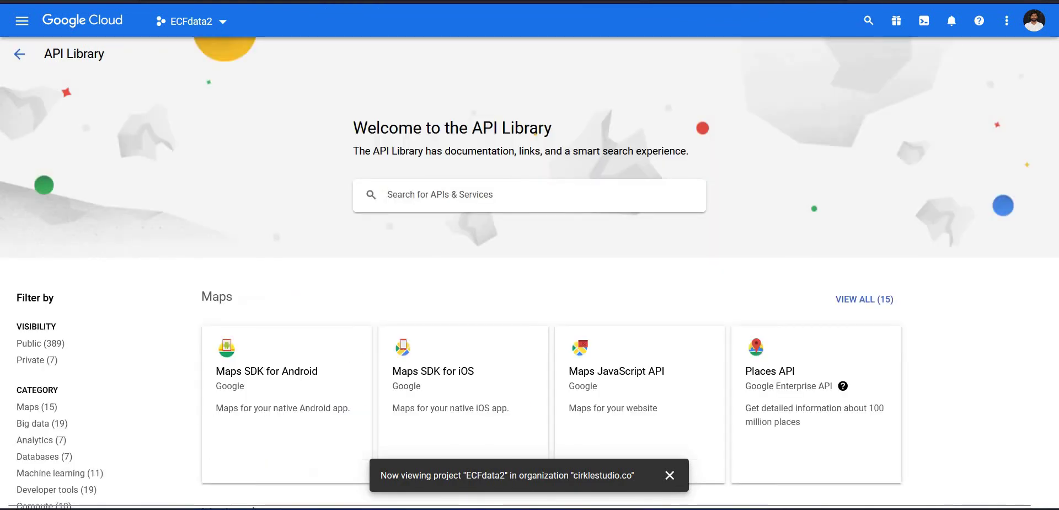
text(google drive)
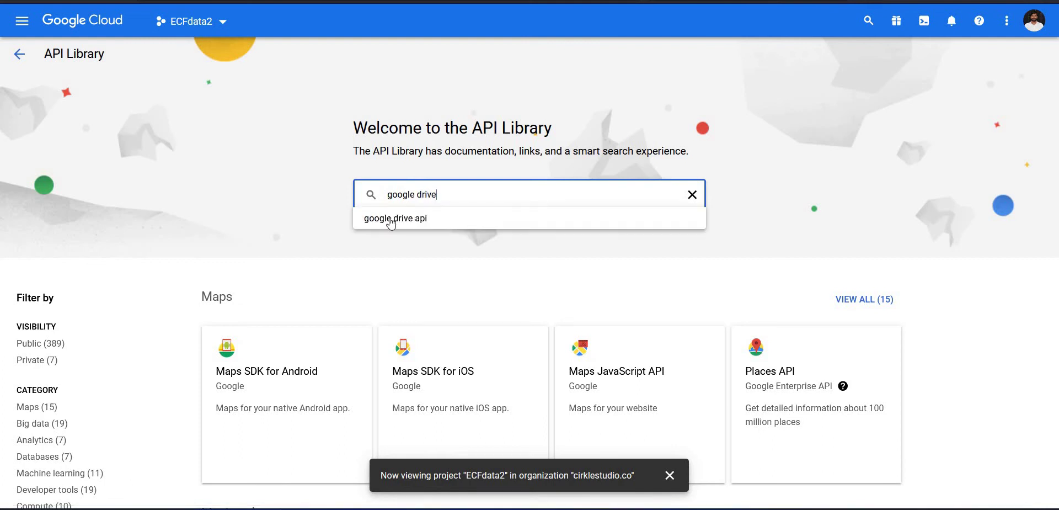
key(Return)
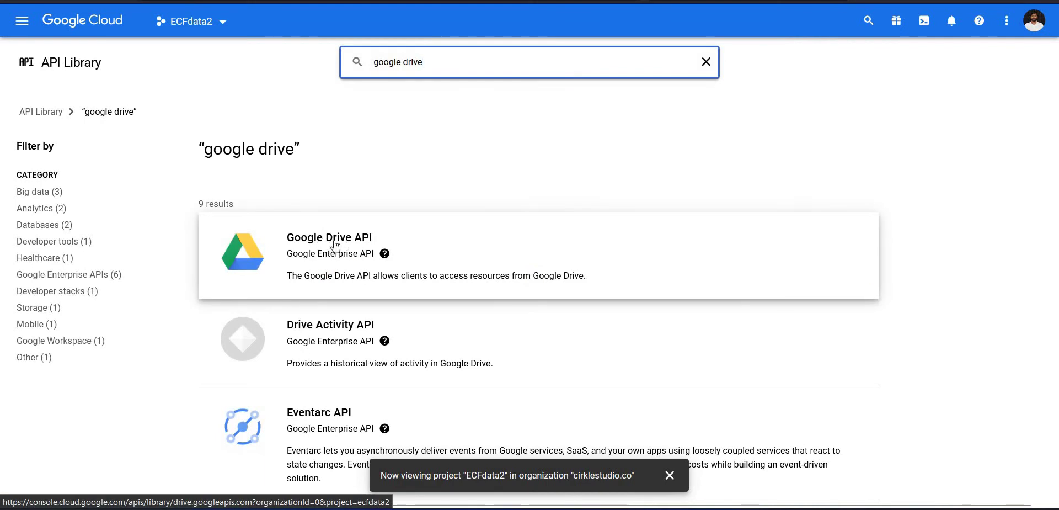
Enable the Google Drive API and go back to the API library.
click(336, 243)
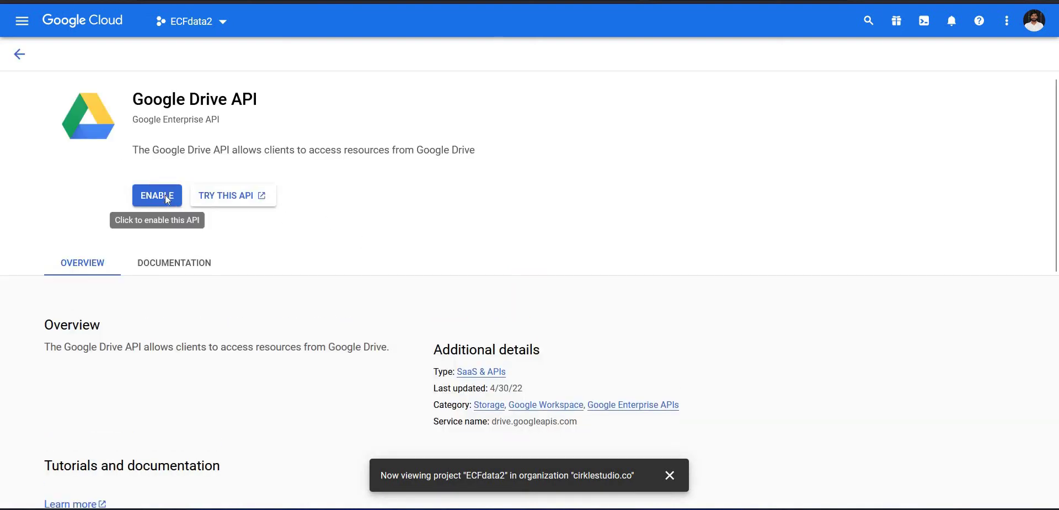
click(166, 196)
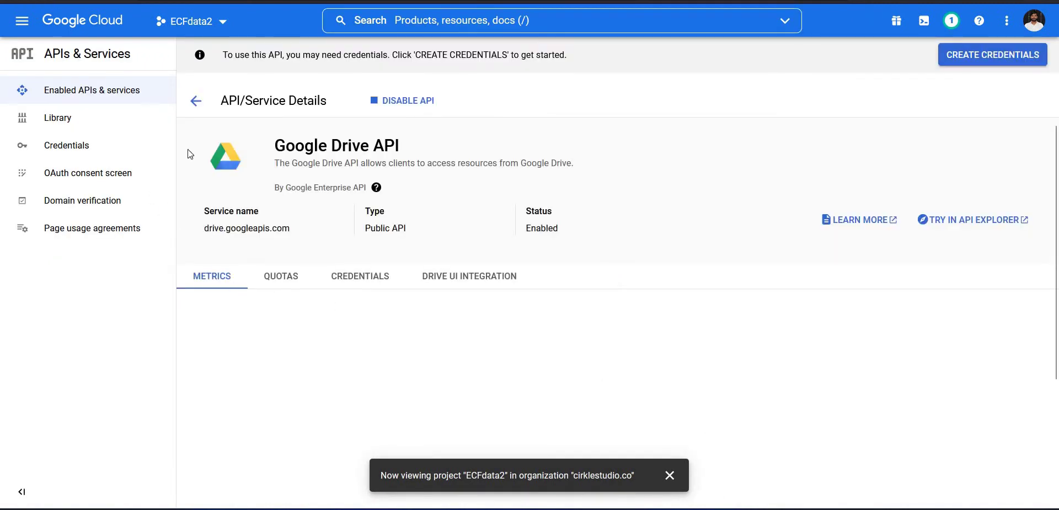
click(195, 102)
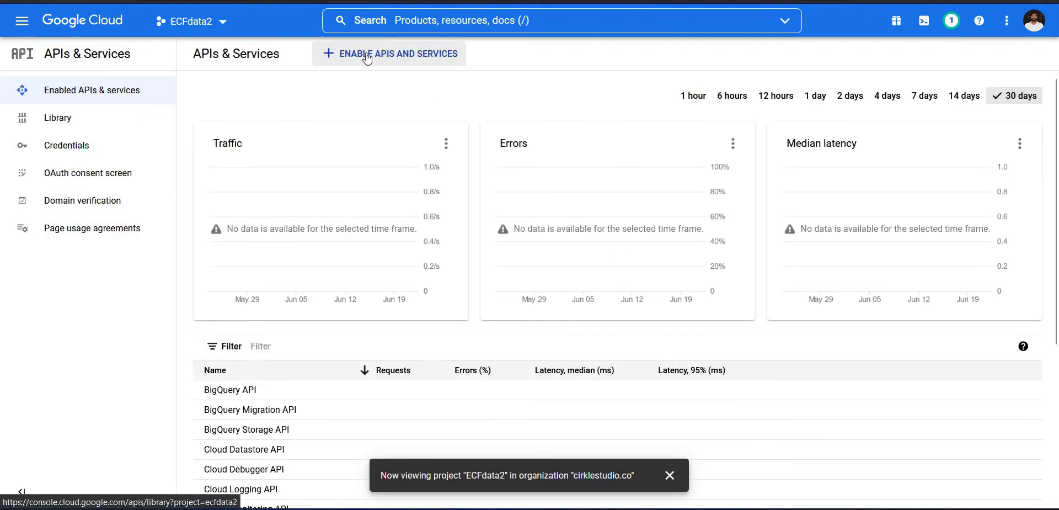
click(396, 56)
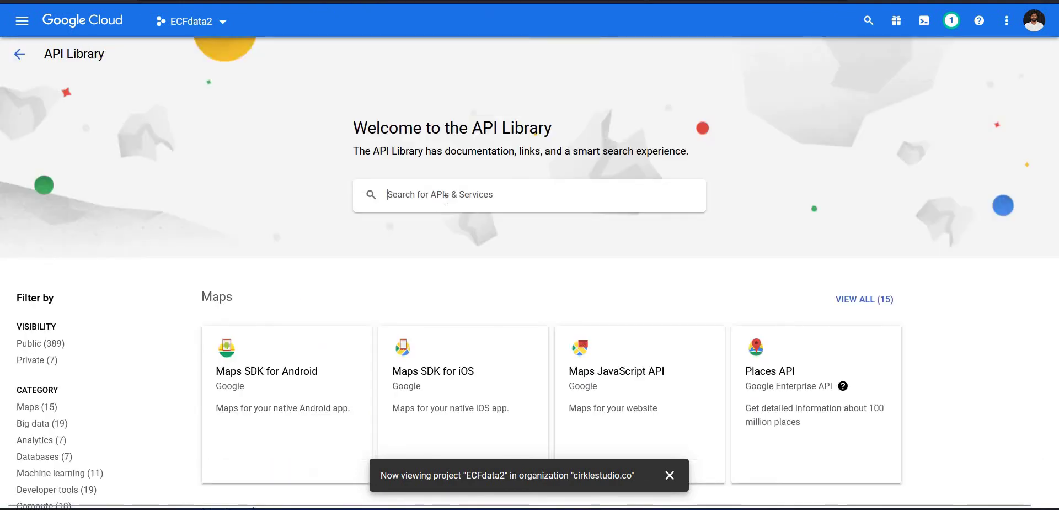
Search the API library for 'sheet' and enable the Google Sheets API.
click(419, 194)
text(sheet)
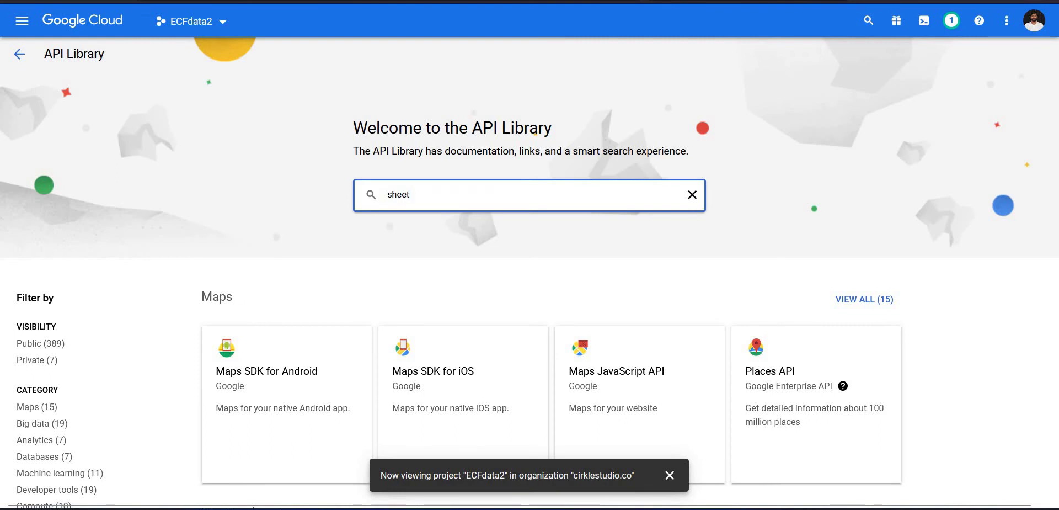
key(Return)
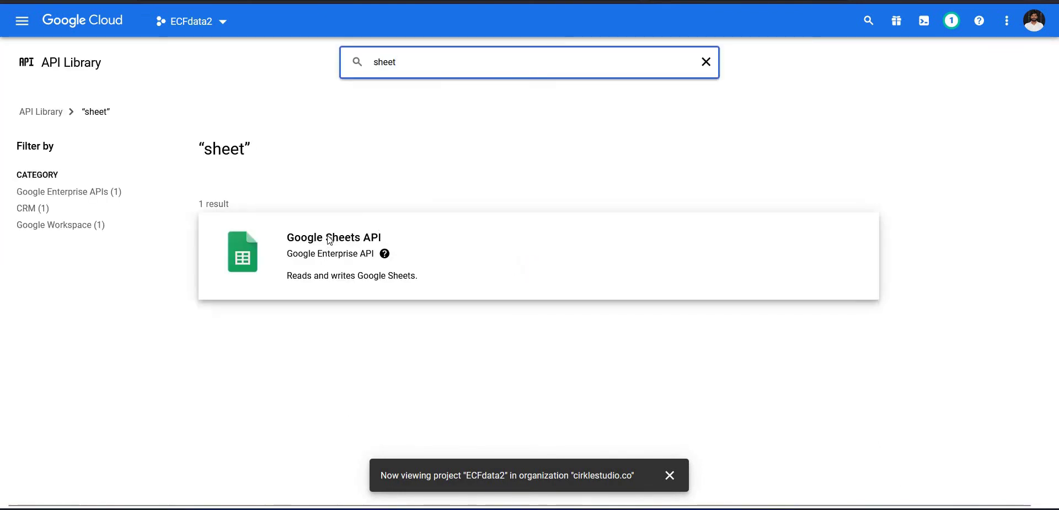
click(330, 240)
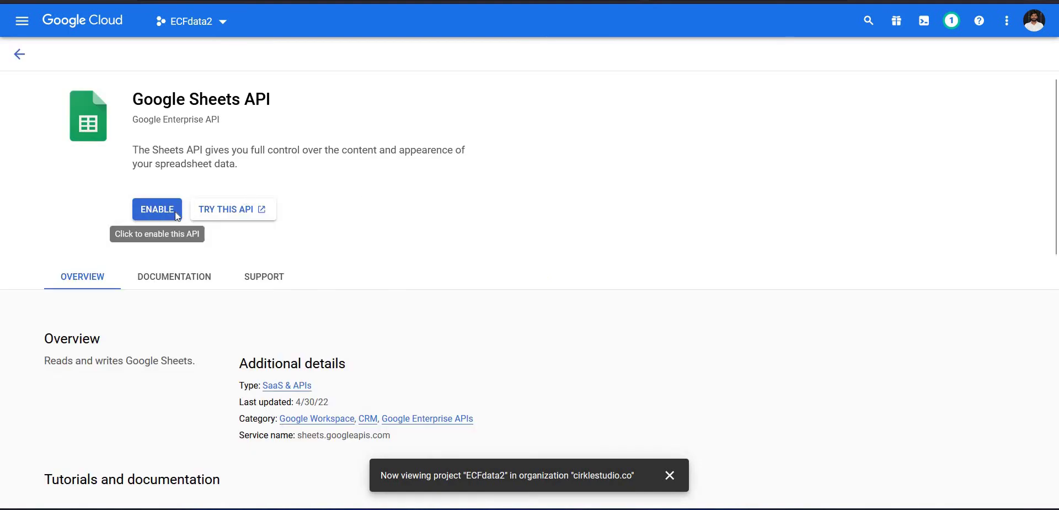
click(157, 209)
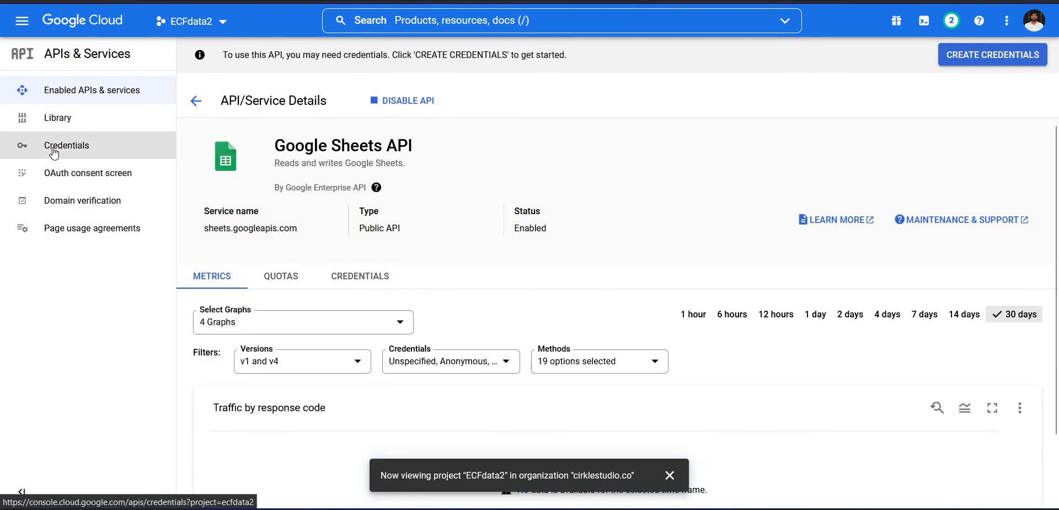
From Credentials, create a service account named 'ecfdata2' and skip granting project roles.
click(77, 151)
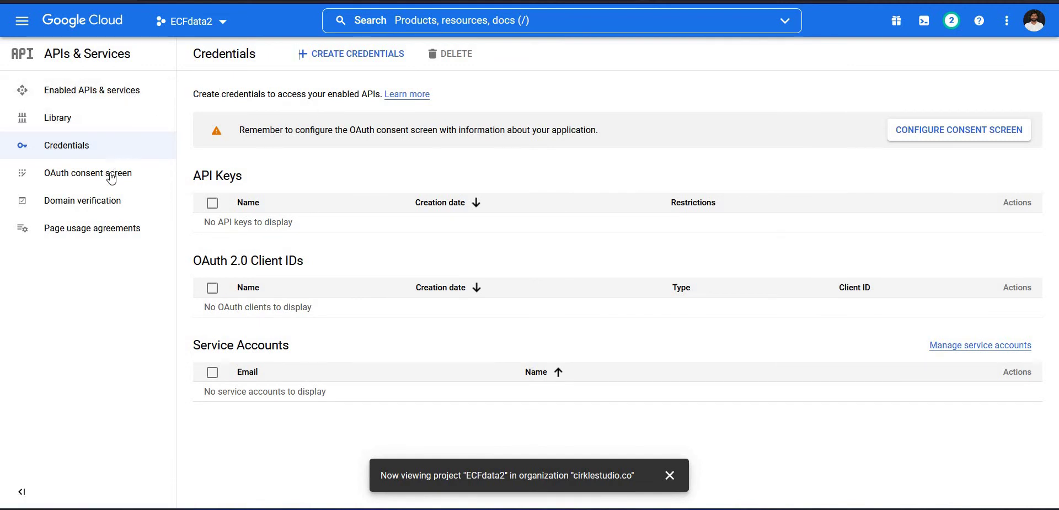
click(335, 60)
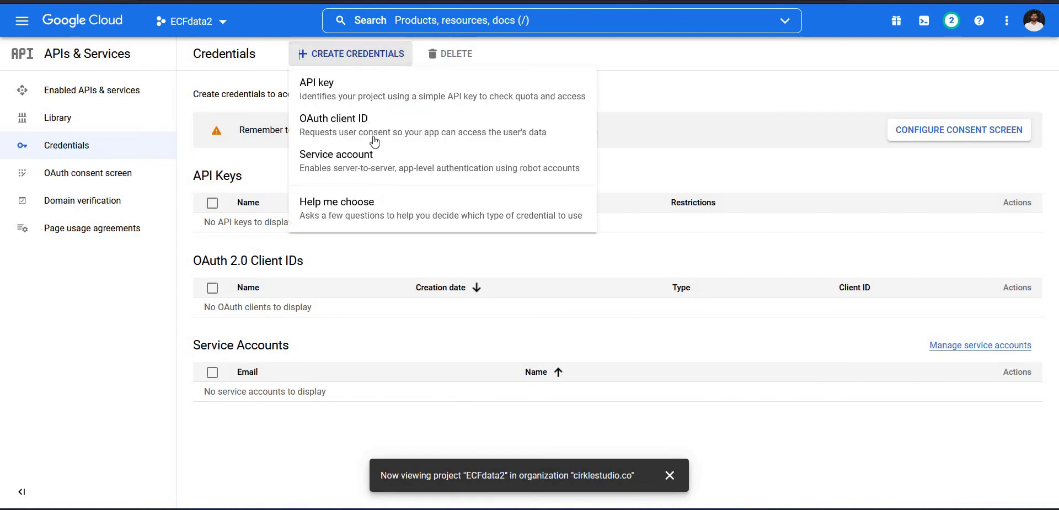
click(364, 170)
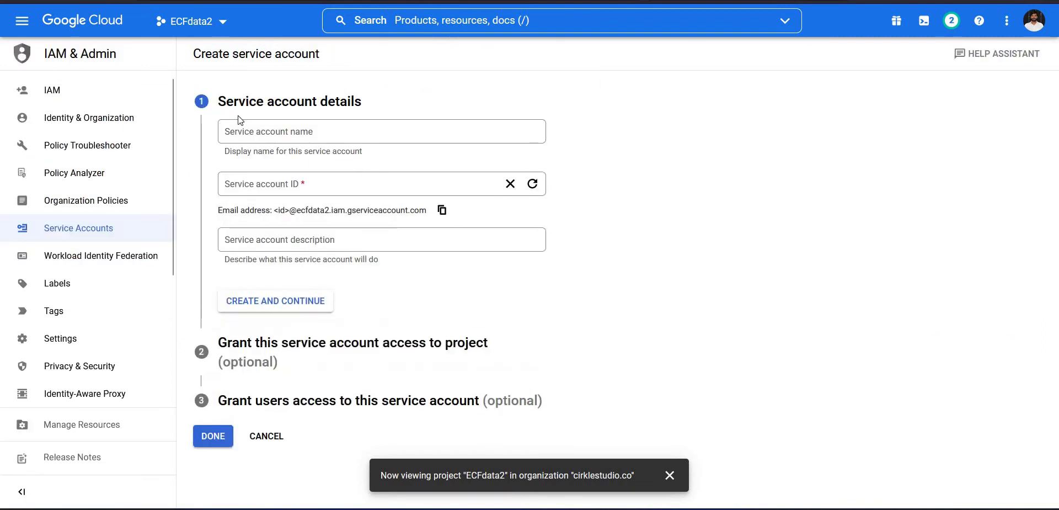
click(323, 130)
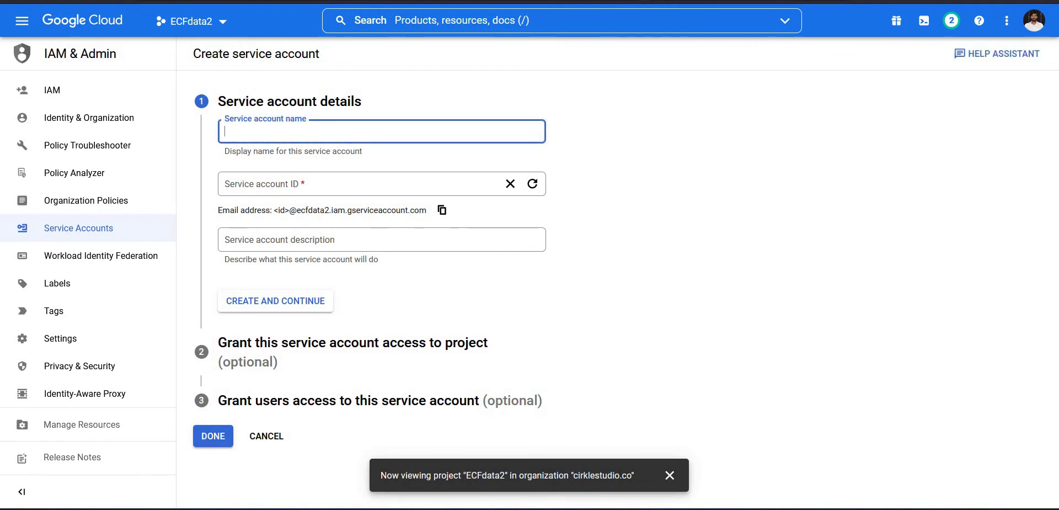
text(ecfdata2)
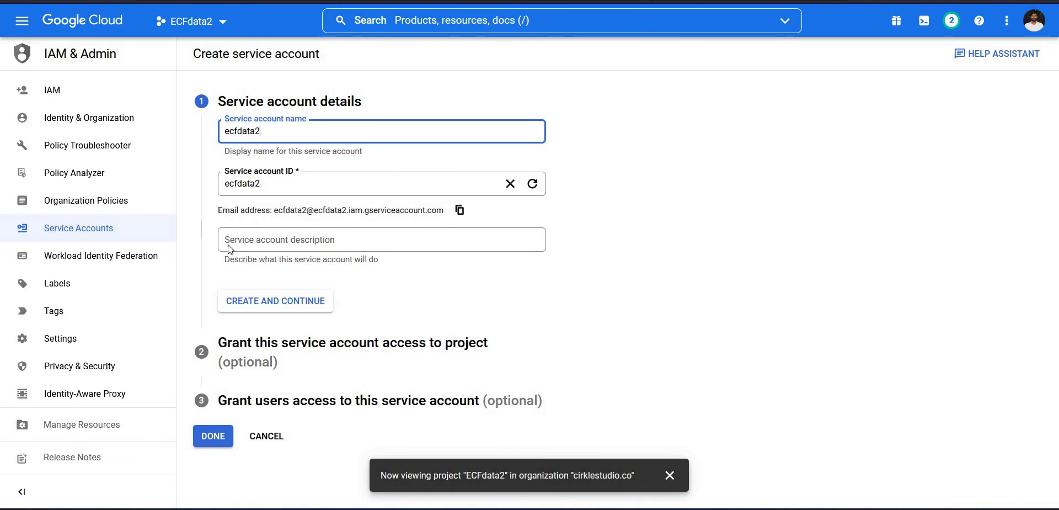
click(286, 303)
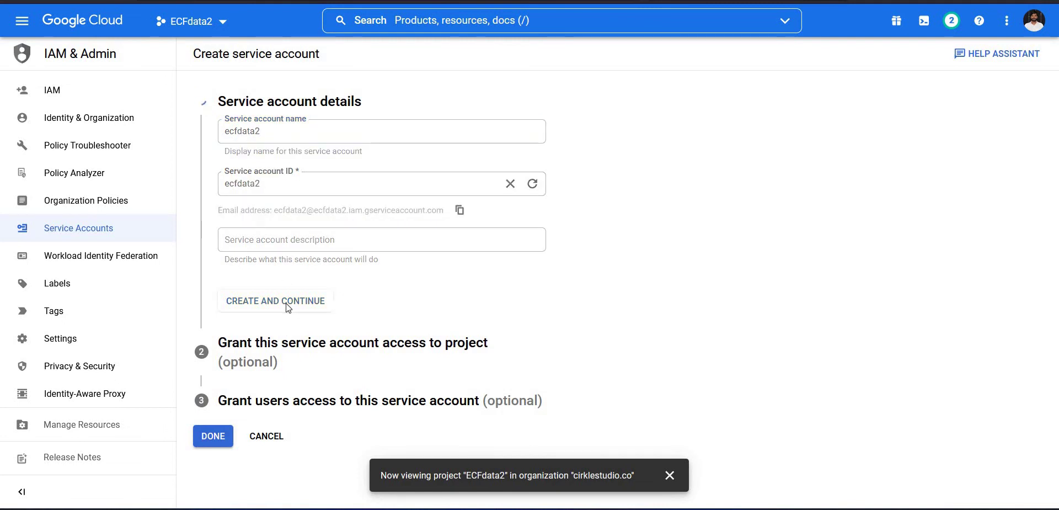
click(257, 320)
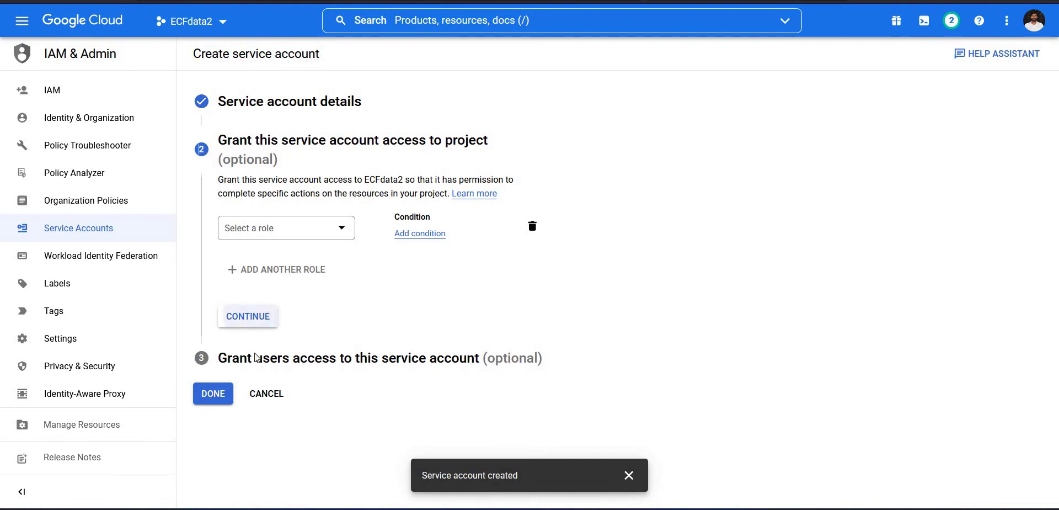
click(213, 382)
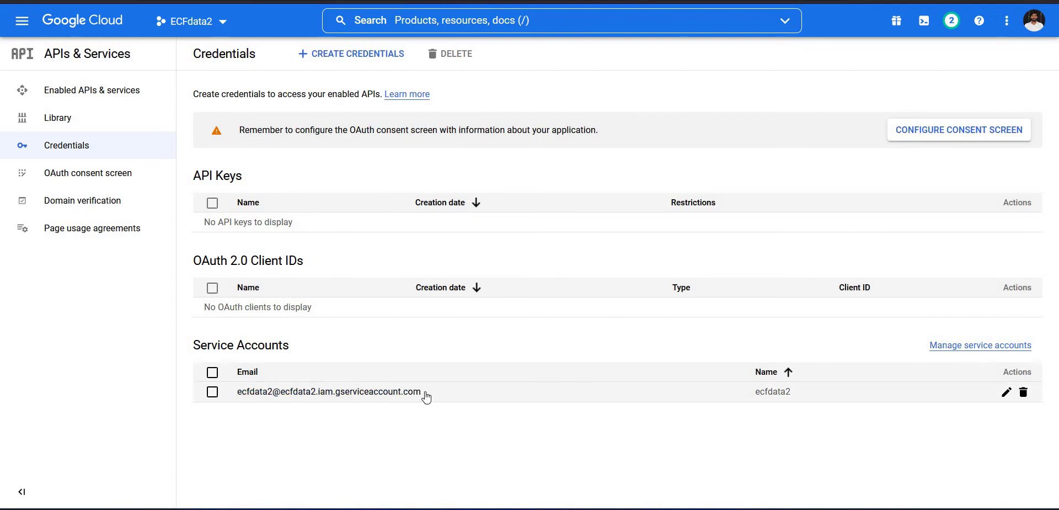
Copy the new service account's e-mail address and switch to the ECF data2 spreadsheet.
triple_click(270, 396)
key(ctrl+c)
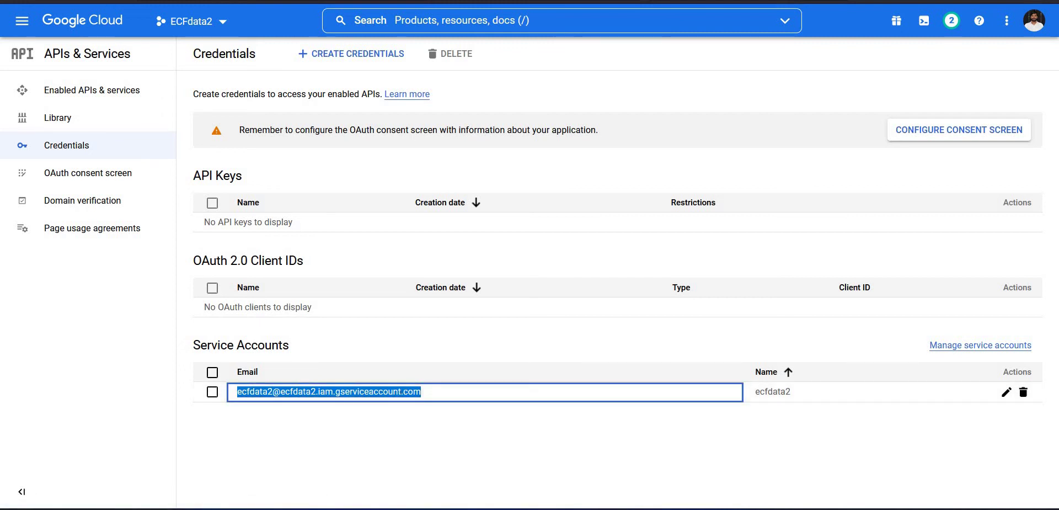
key(ctrl+Tab)
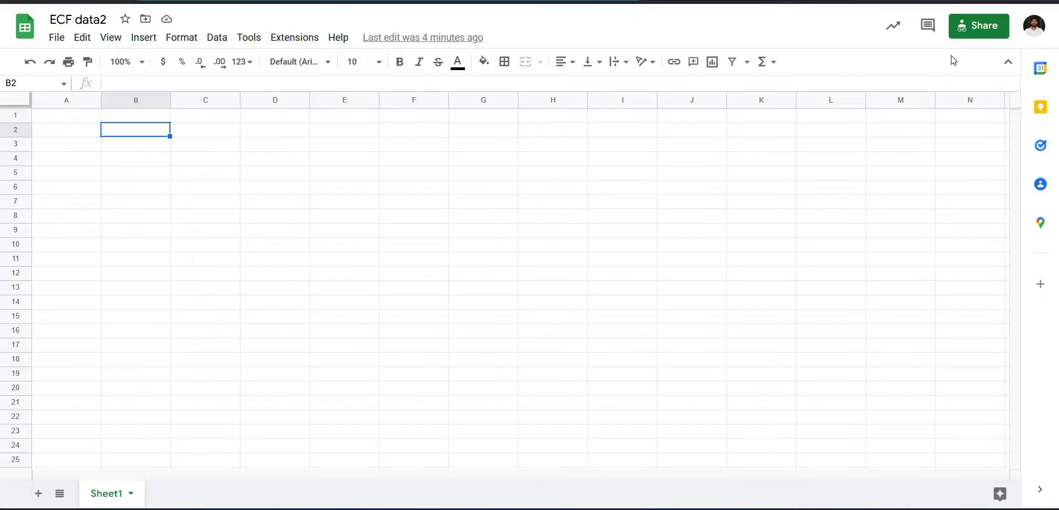
Share the spreadsheet with the service account's address as Editor, confirming sharing outside the organization.
click(984, 30)
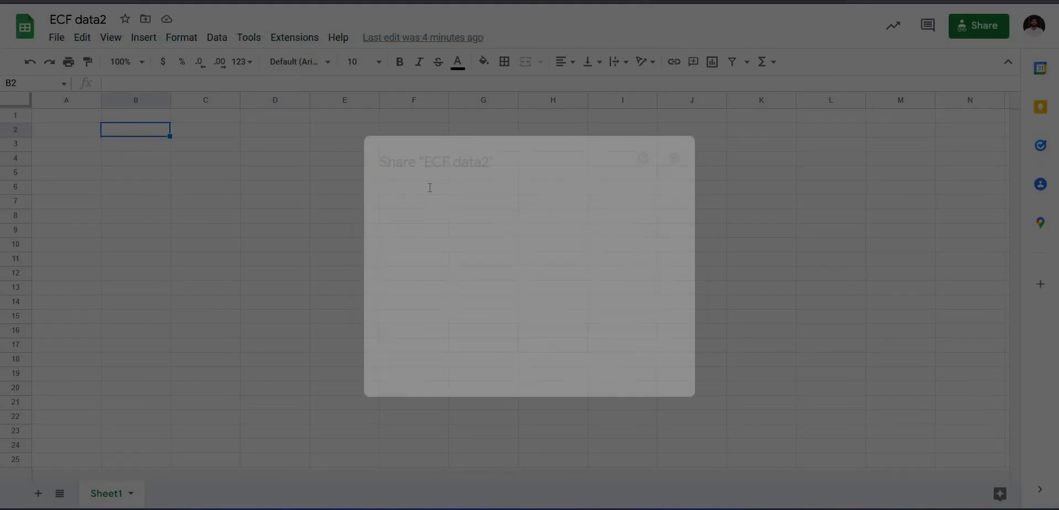
click(430, 188)
key(ctrl+v)
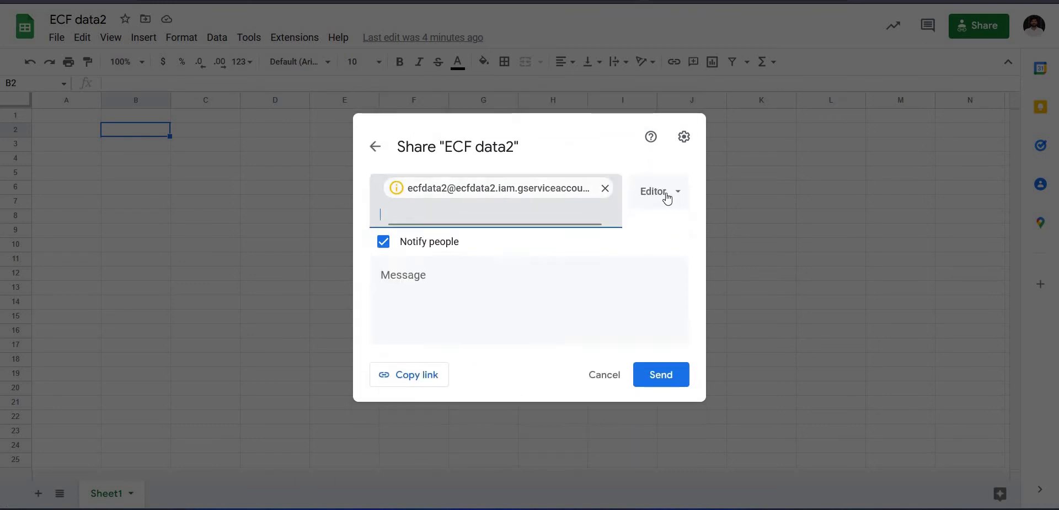
click(666, 379)
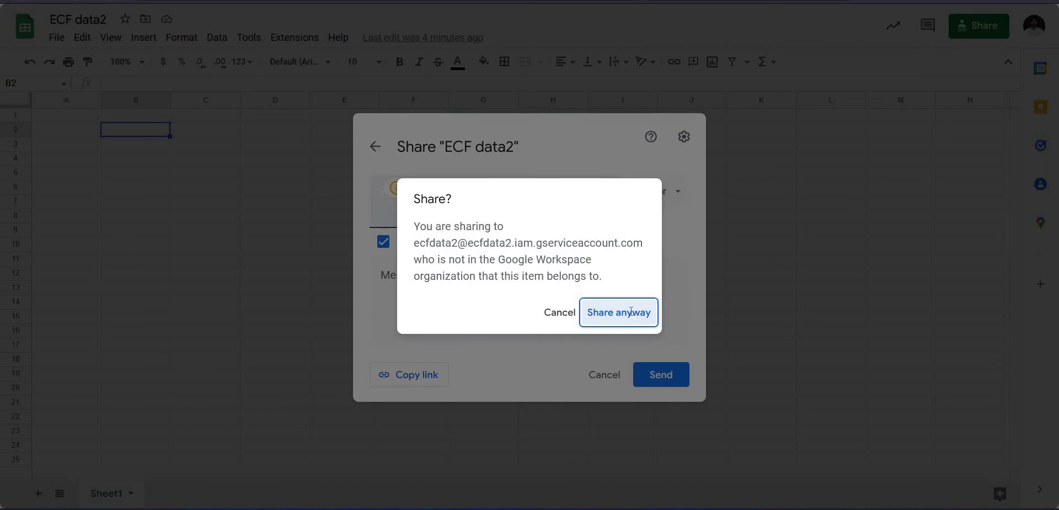
click(631, 312)
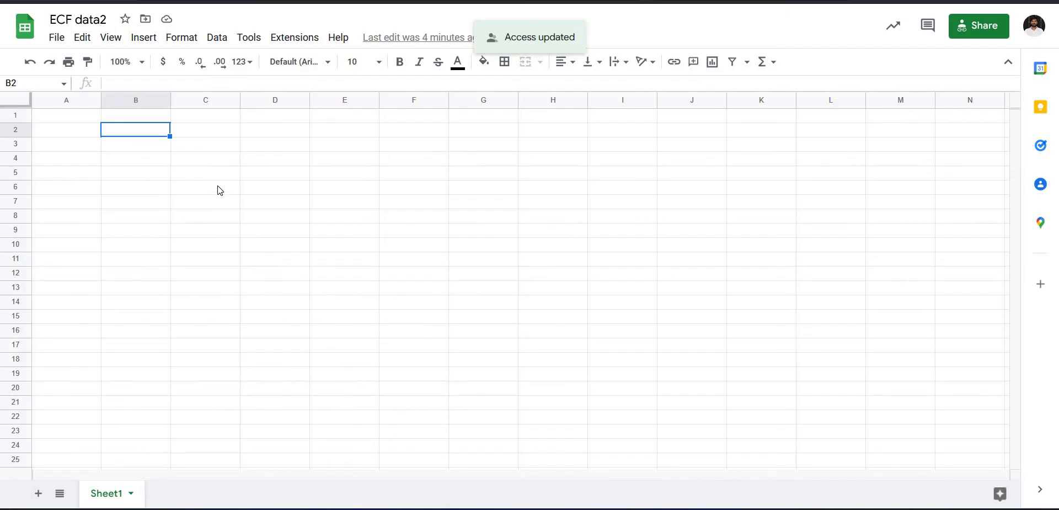
Recheck the sharing settings for the service account's access, then return to the Cloud credentials page.
click(975, 35)
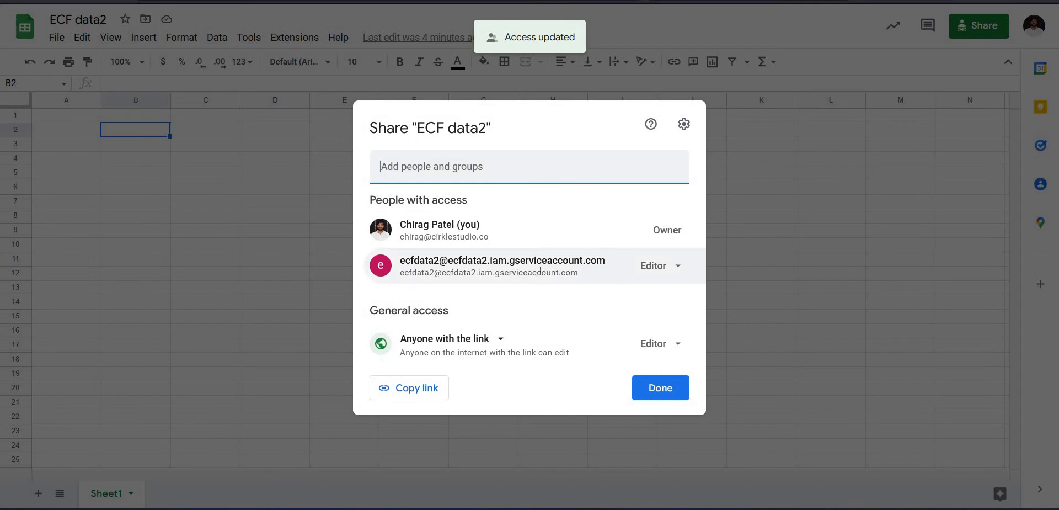
mouse_move(526, 271)
key(ctrl+f)
key(ctrl+v)
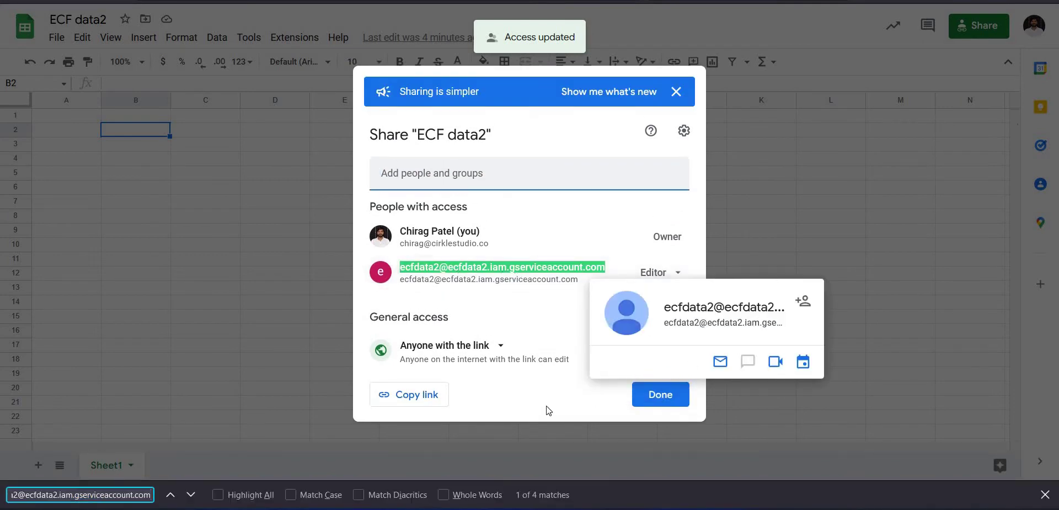
click(532, 398)
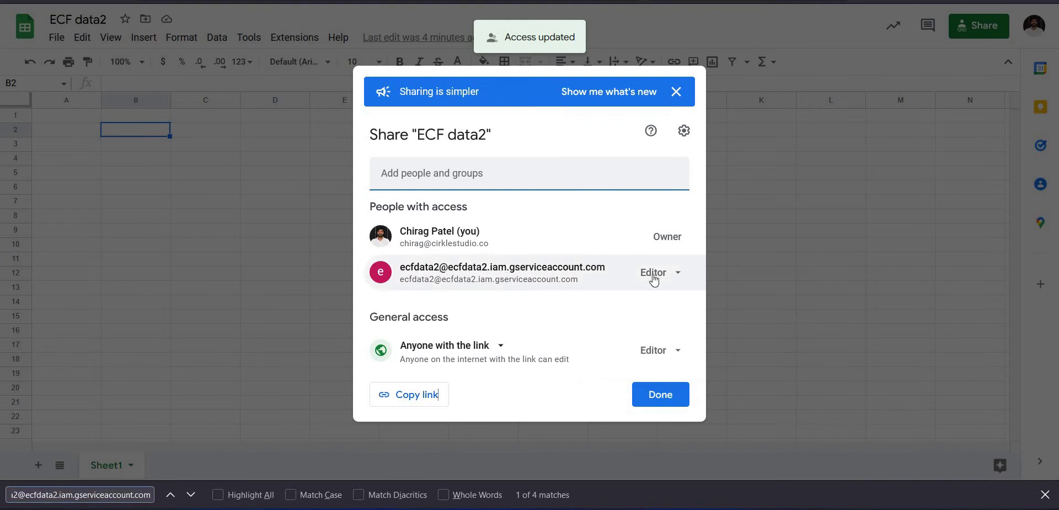
click(660, 394)
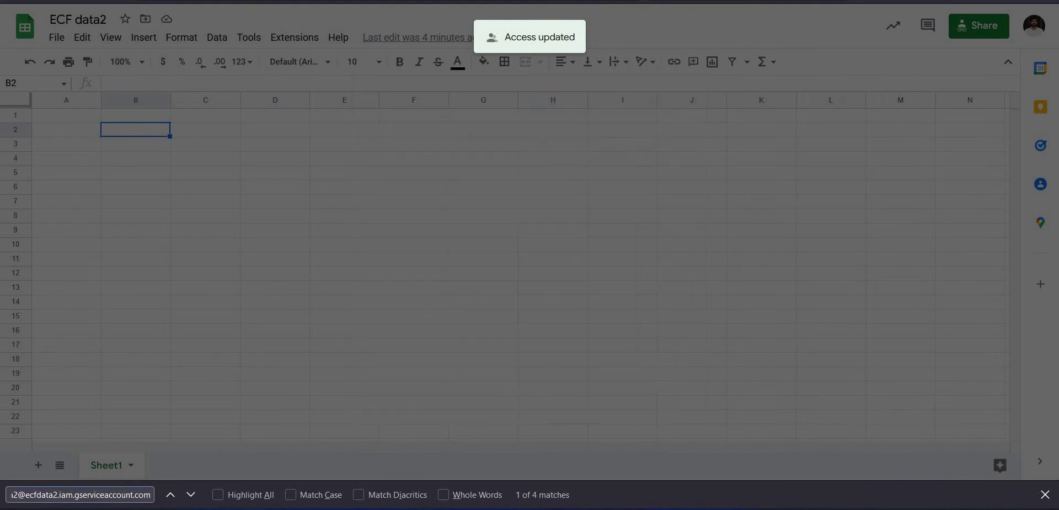
key(ctrl+Page_Up)
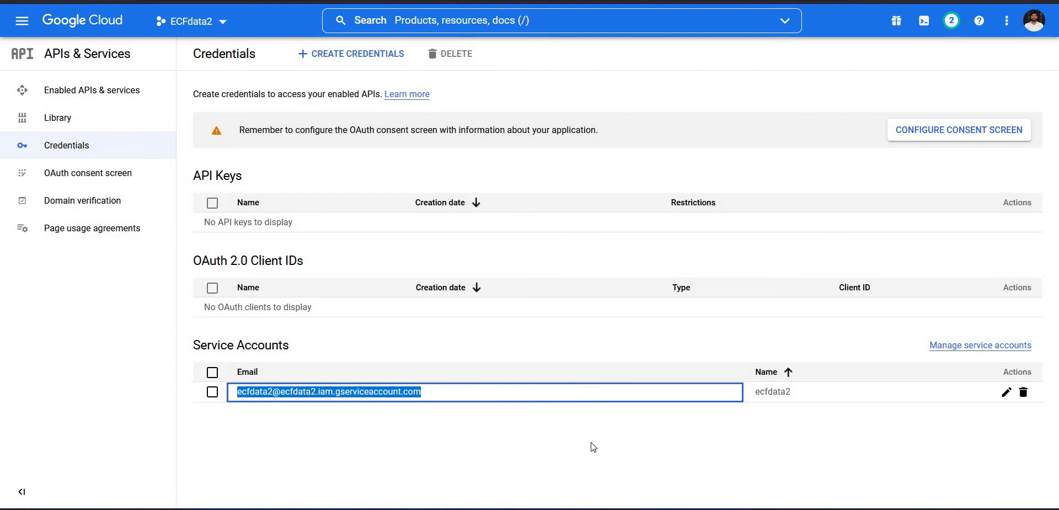
From the service accounts list, create a new JSON private key for the service account.
click(703, 444)
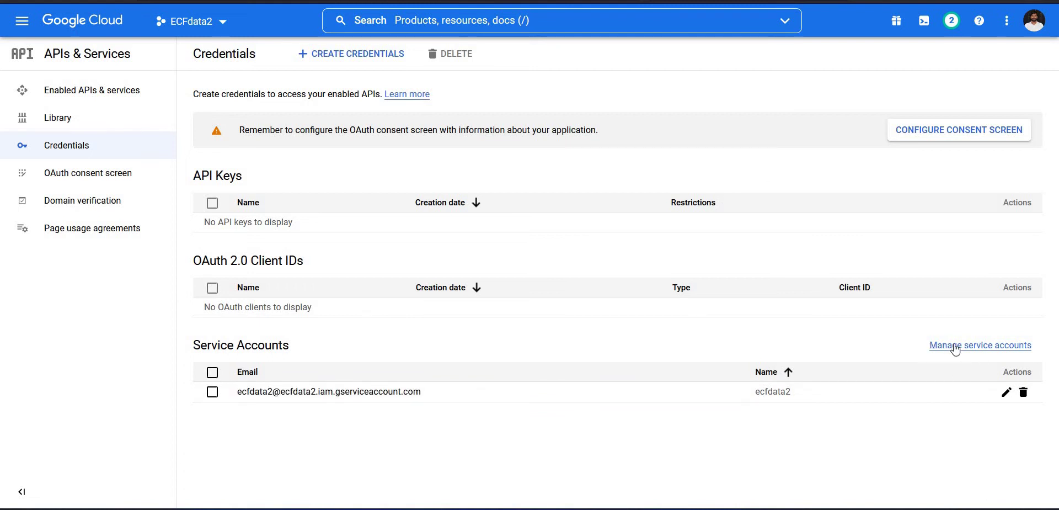
click(991, 346)
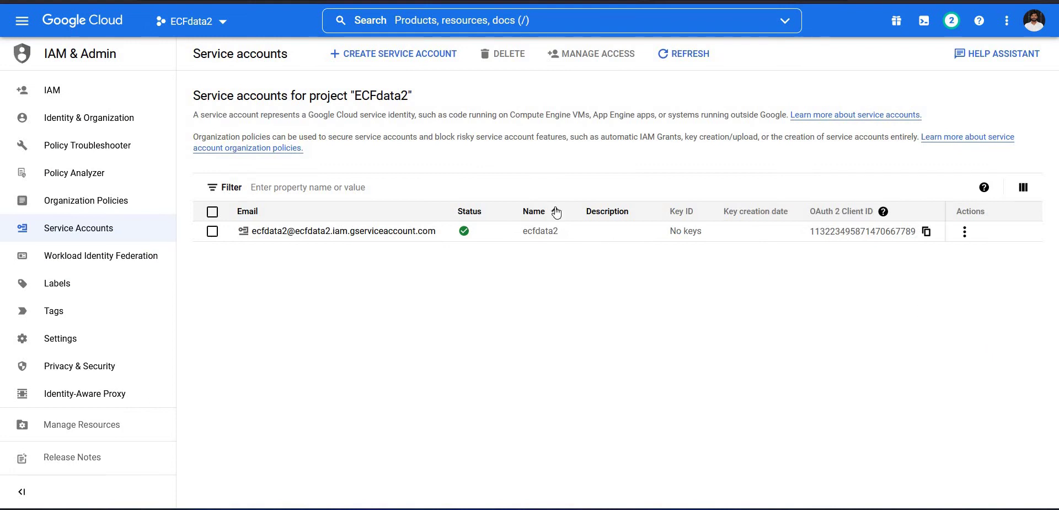
click(965, 232)
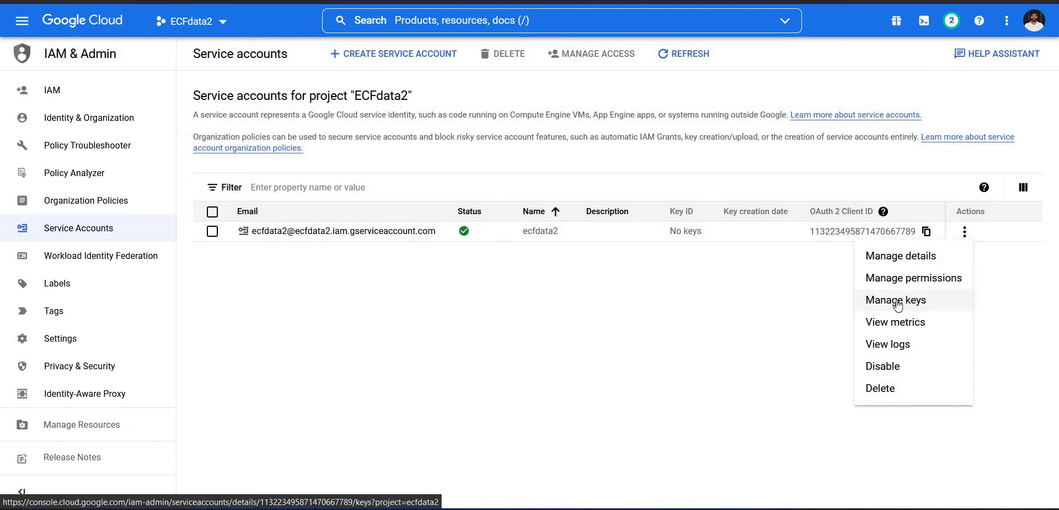
click(919, 300)
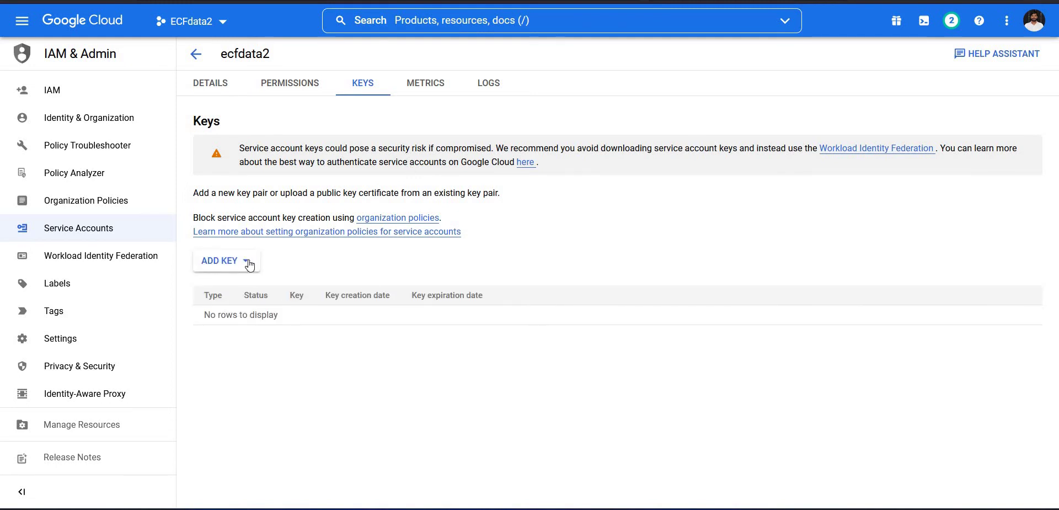
click(244, 266)
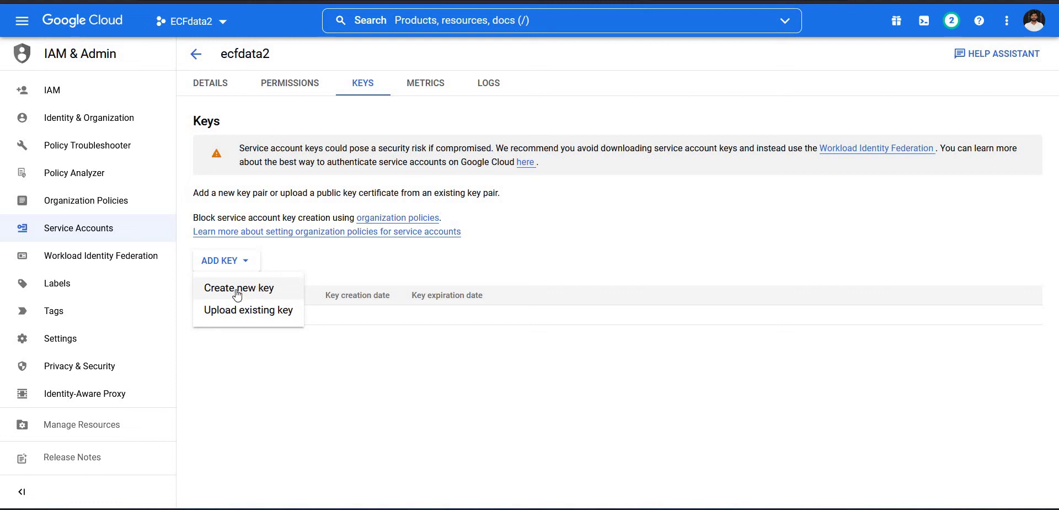
click(259, 293)
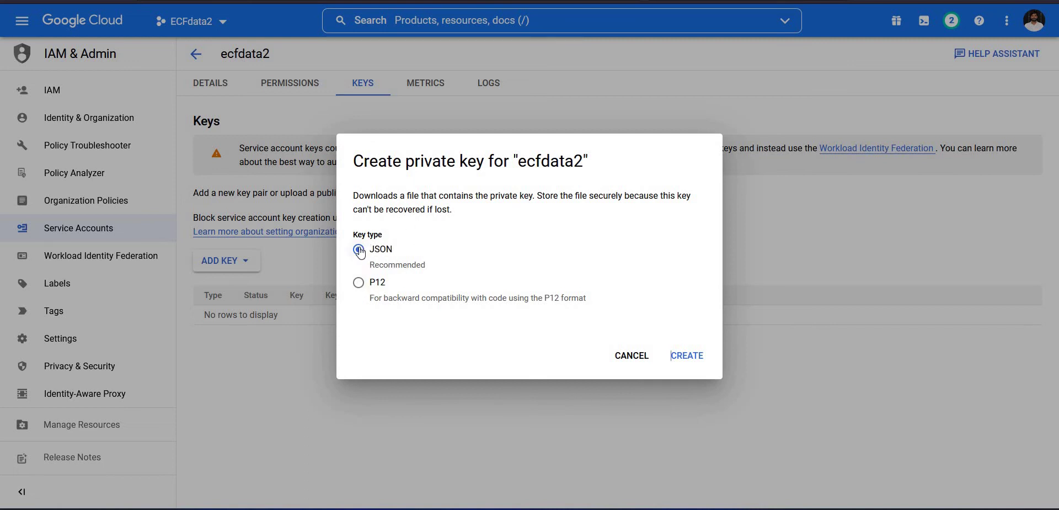
click(692, 358)
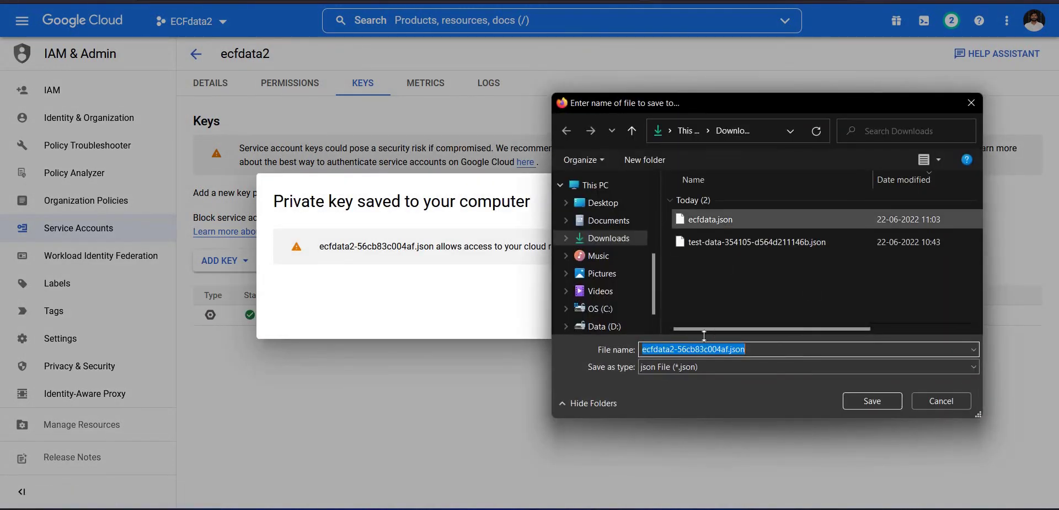
Save the key file to Downloads as ecfdata2.json and dismiss the key-saved notice.
click(674, 348)
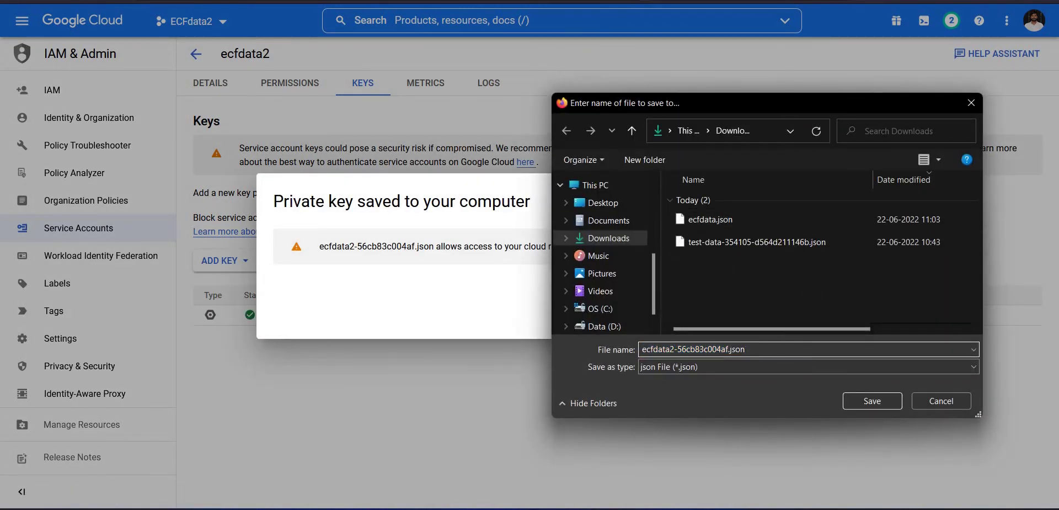
drag(674, 349, 728, 349)
key(BackSpace)
click(877, 402)
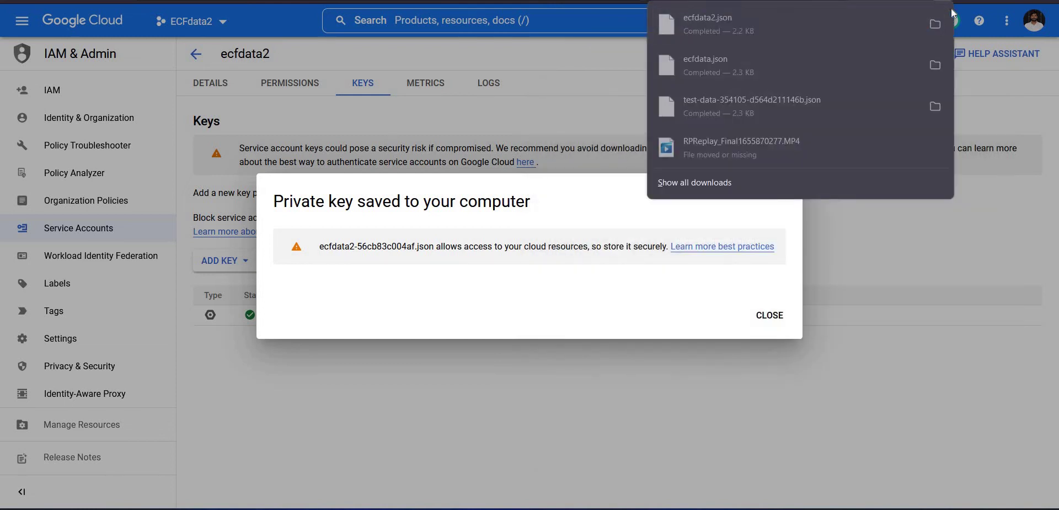
click(935, 25)
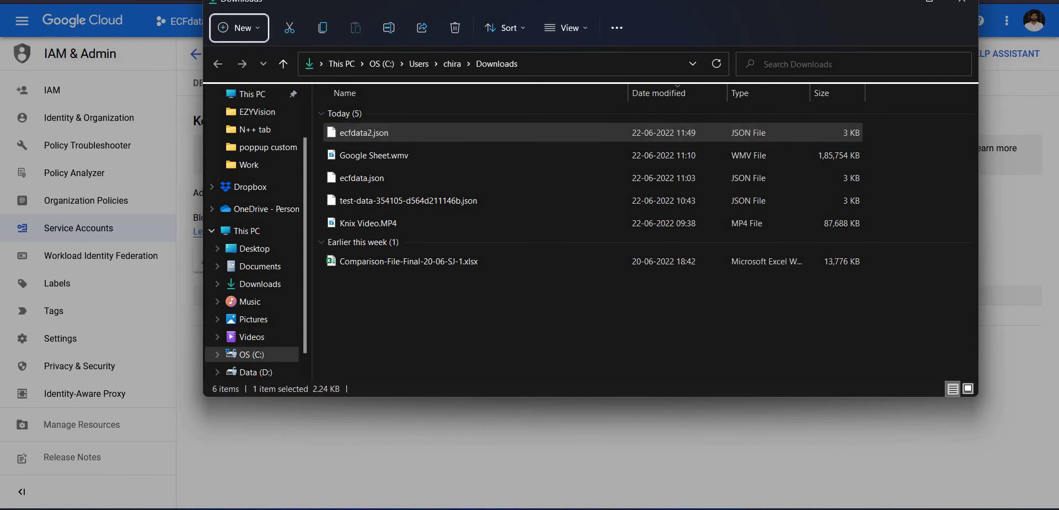
click(896, 40)
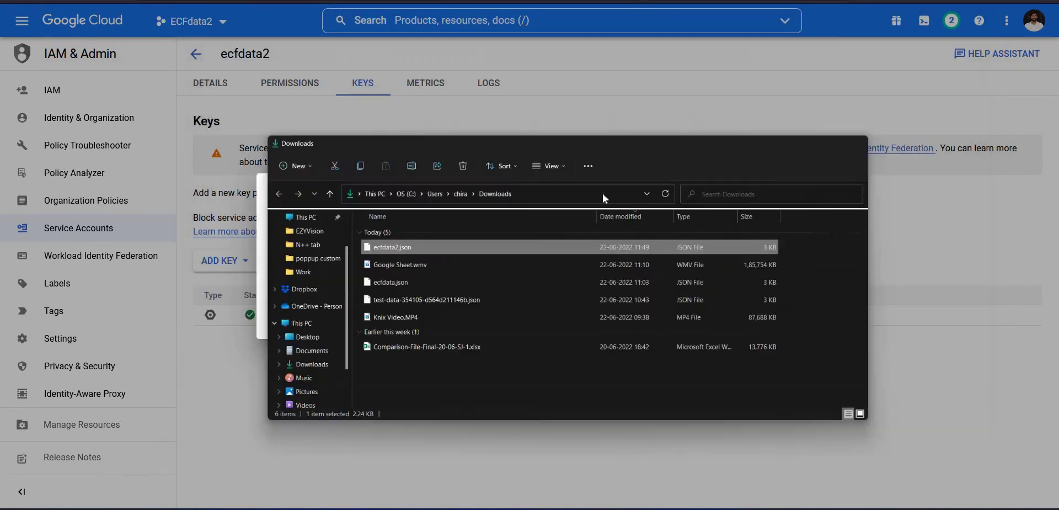
click(772, 325)
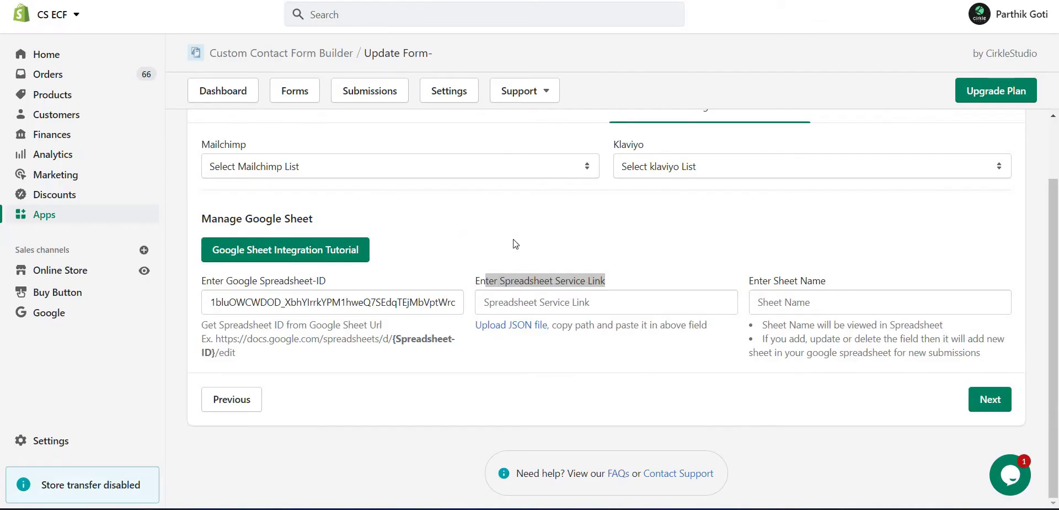
Upload ecfdata2.json to the store's Files, then go back to the form's Google Sheet settings.
click(543, 256)
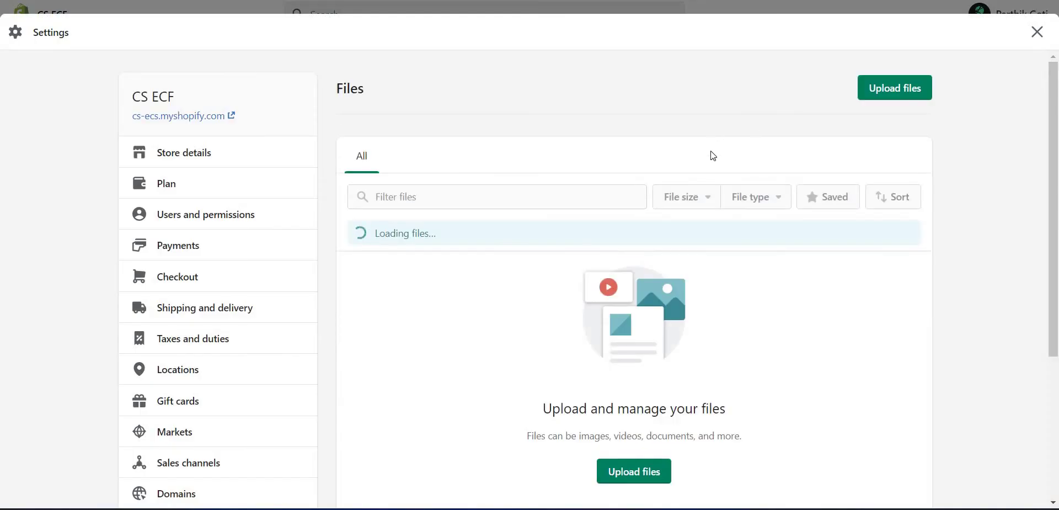
click(899, 88)
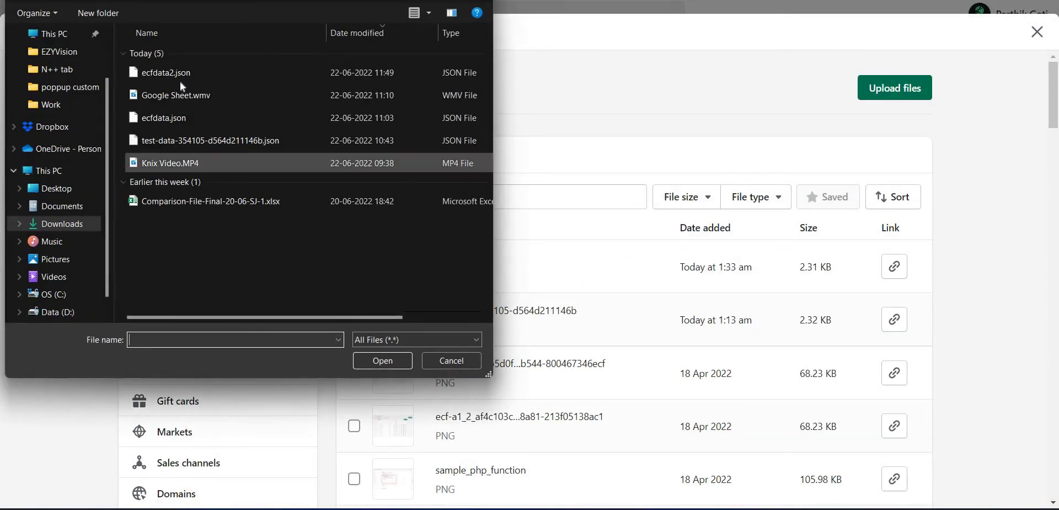
click(174, 75)
click(381, 356)
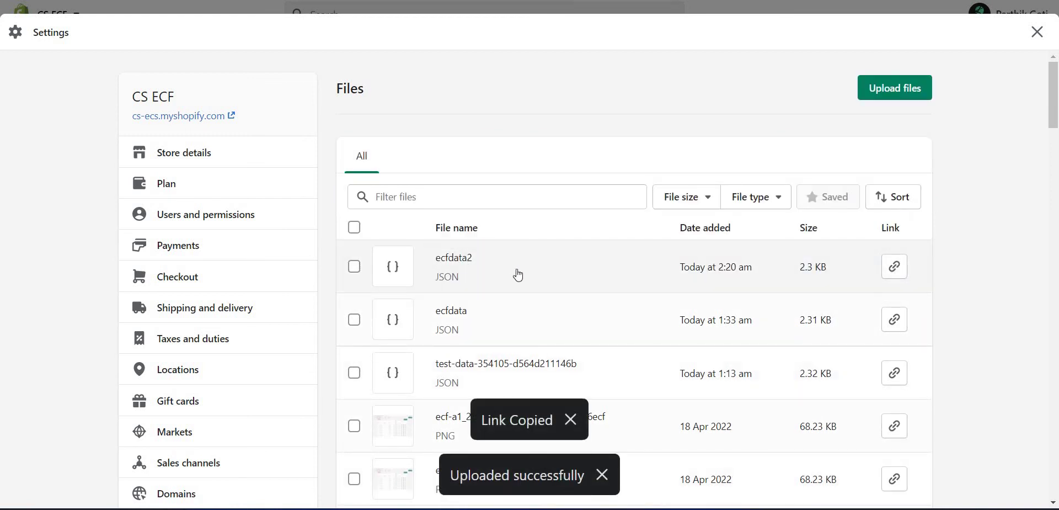
key(ctrl+w)
click(612, 306)
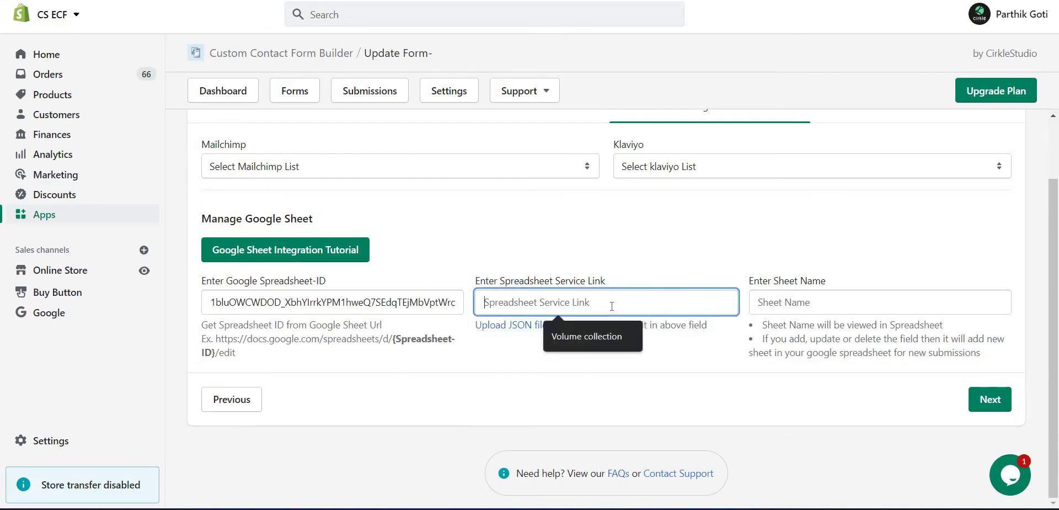
Paste the uploaded file's link as the Spreadsheet Service Link and save the form.
key(ctrl+v)
click(991, 399)
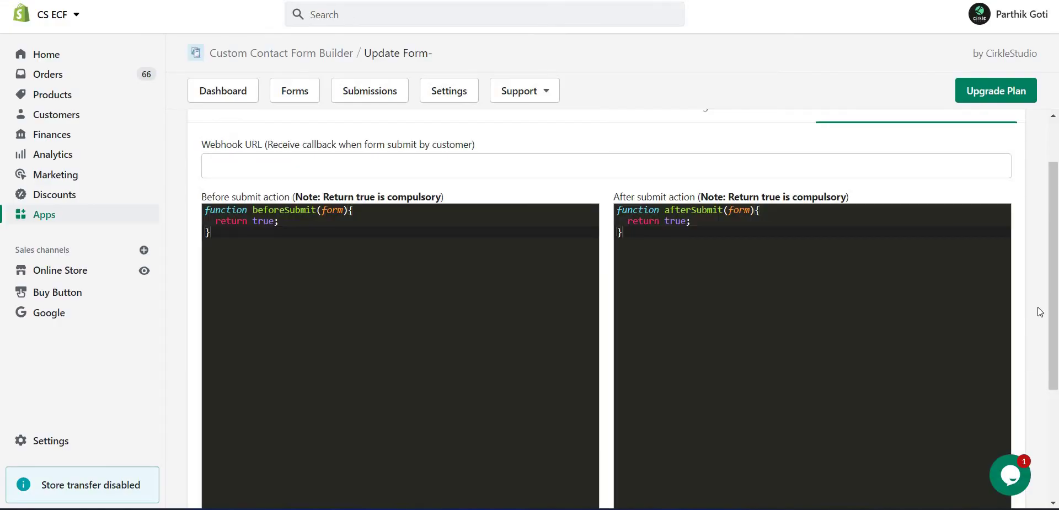
scroll(1033, 388, down, 5)
click(988, 449)
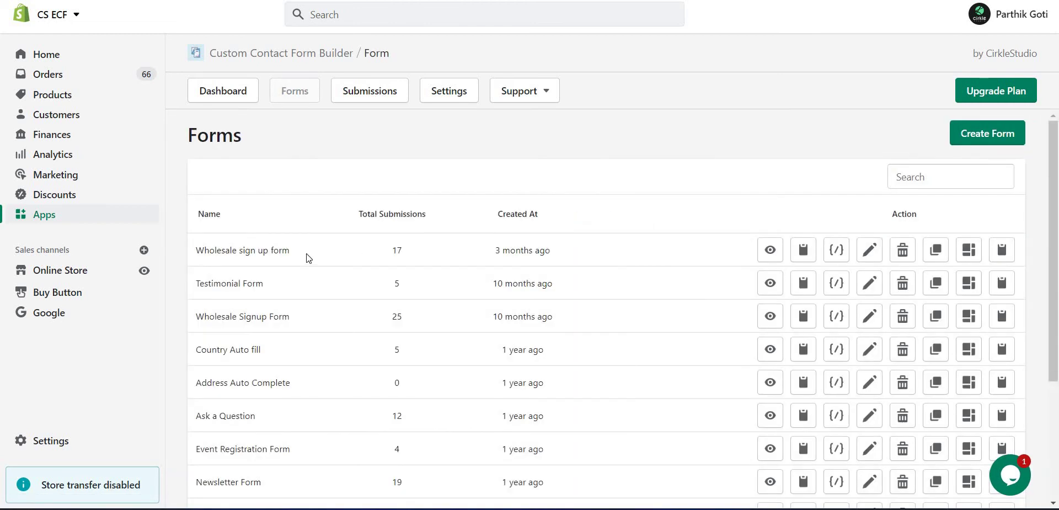
Reopen the Wholesale sign up form to verify its Google Sheet integration, then return to Forms.
click(870, 252)
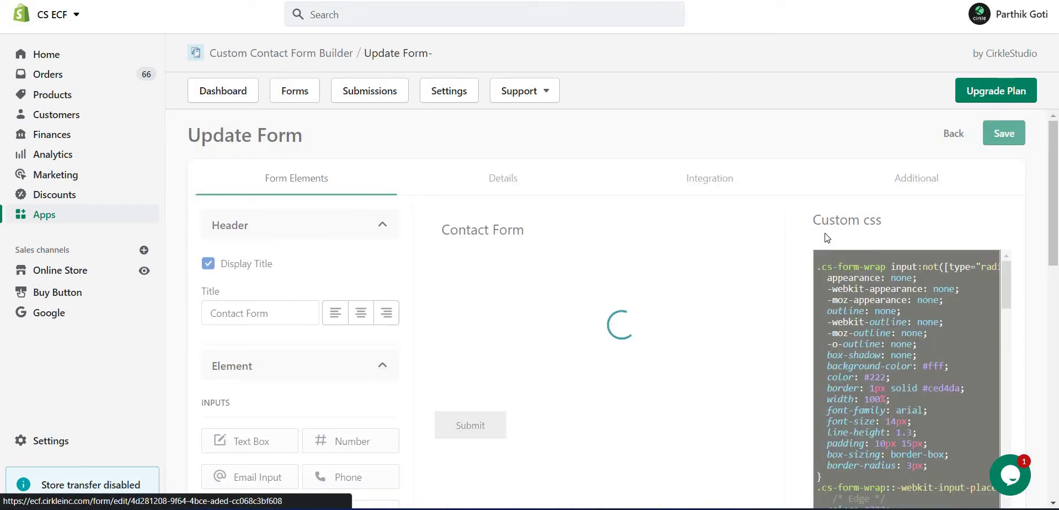
click(716, 185)
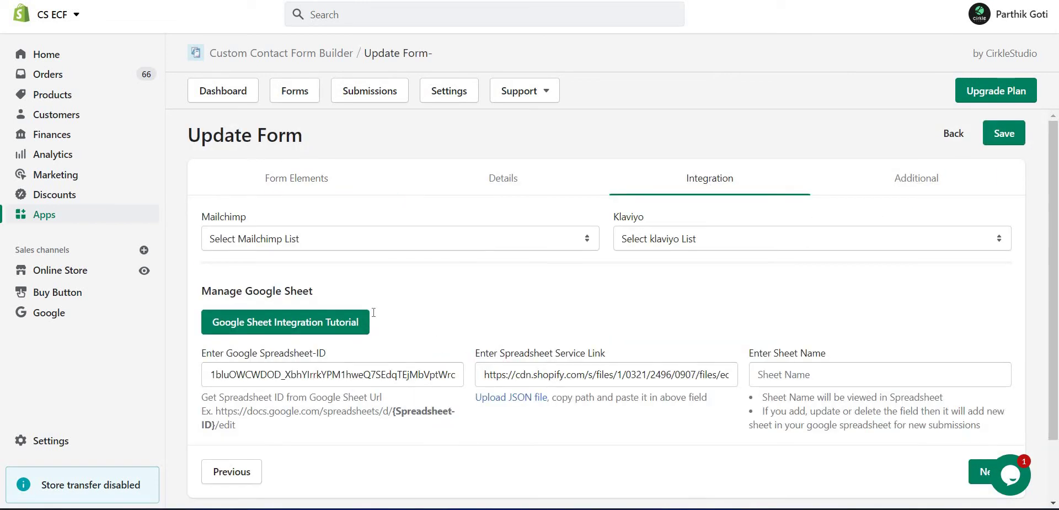
scroll(595, 306, down, 2)
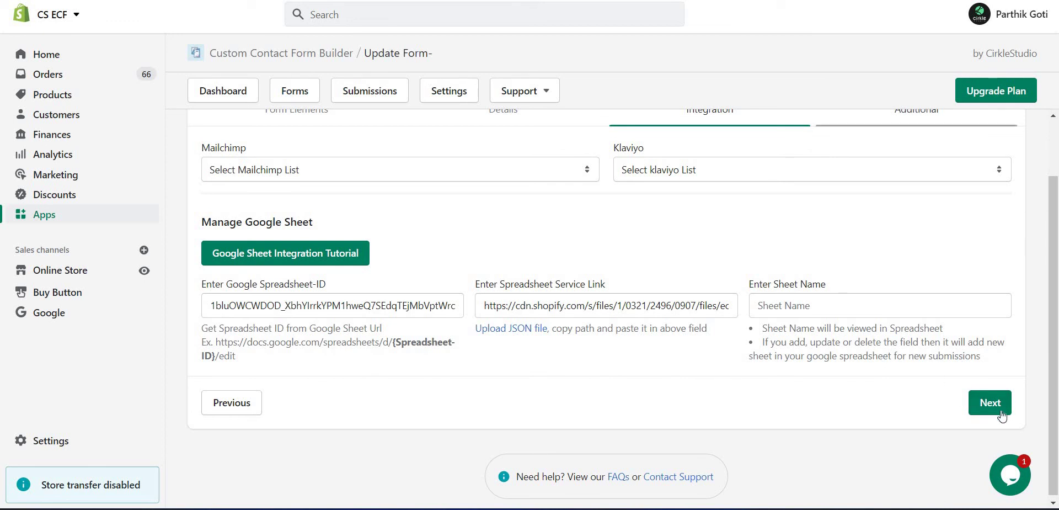
click(295, 91)
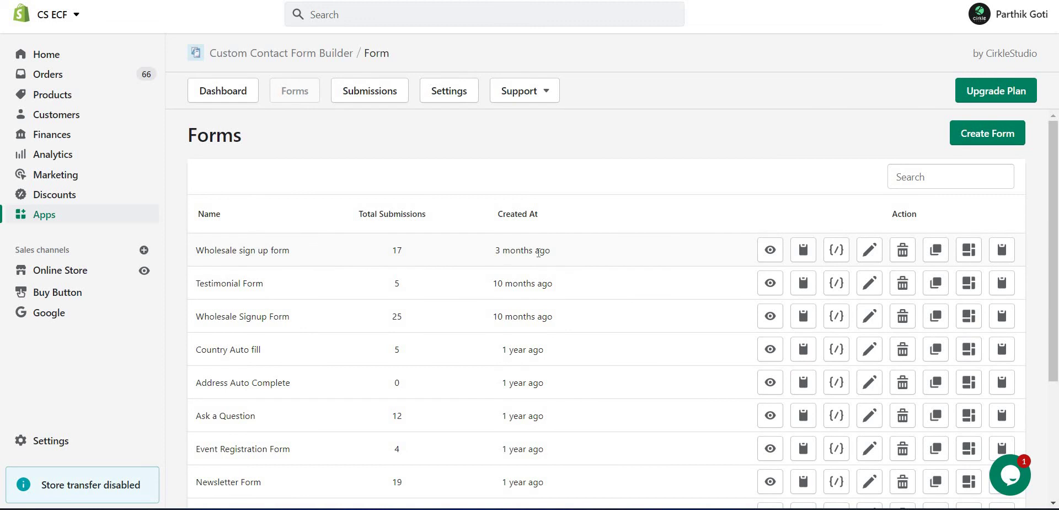
Preview the Wholesale sign up form and enter first name 'sdf', last name 'dsfsd', phone 'safsd'.
click(771, 252)
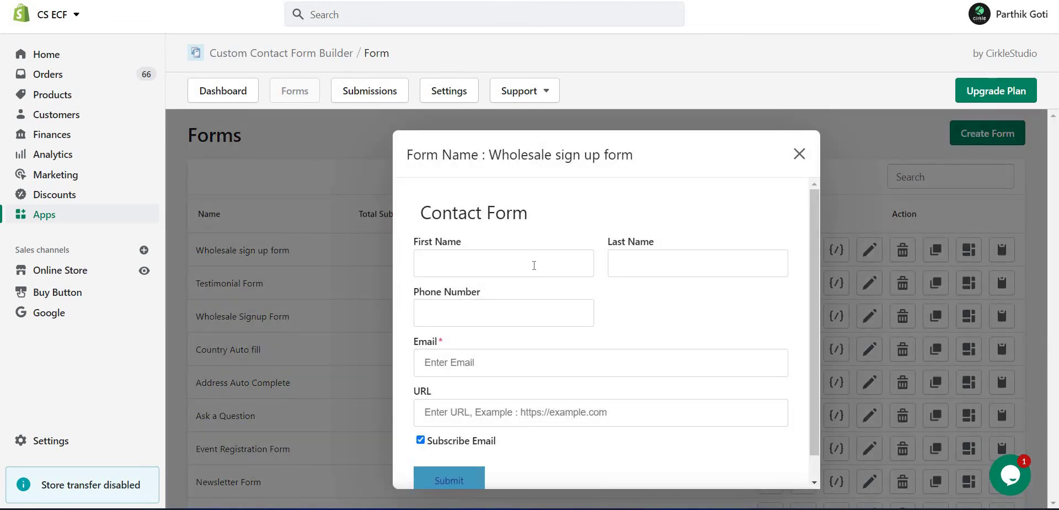
click(534, 266)
text(sdf)
key(Tab)
text(dsfsd)
key(Tab)
text(safsd)
Fill the email and URL from saved suggestions and submit the test entry.
click(482, 367)
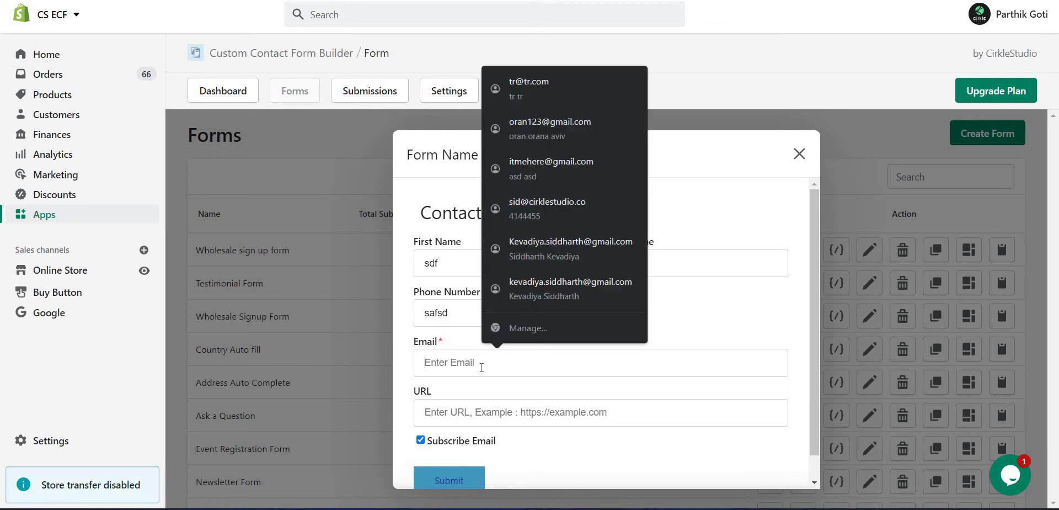
text(itm)
key(Down)
key(Tab)
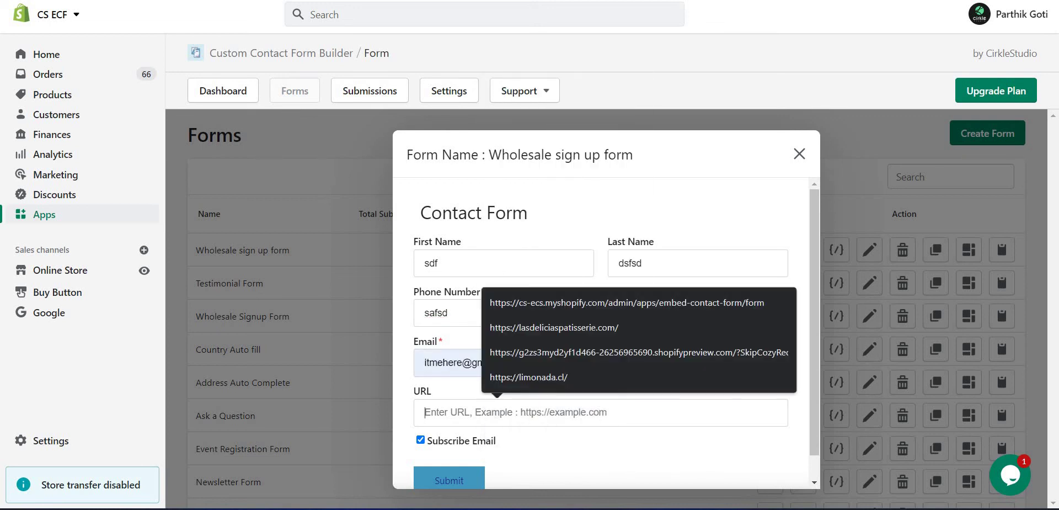
click(518, 418)
click(521, 419)
key(Down)
key(Return)
click(468, 480)
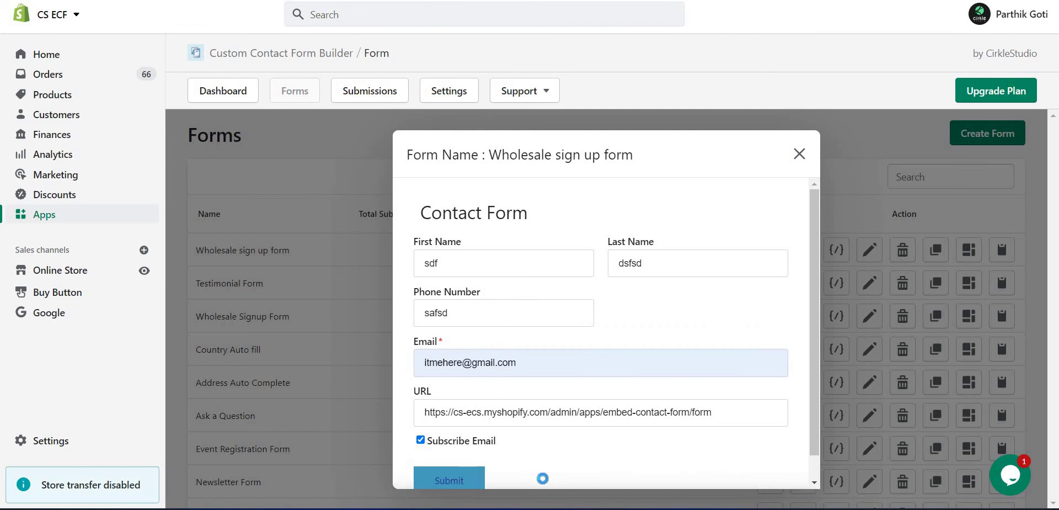
scroll(723, 378, down, 1)
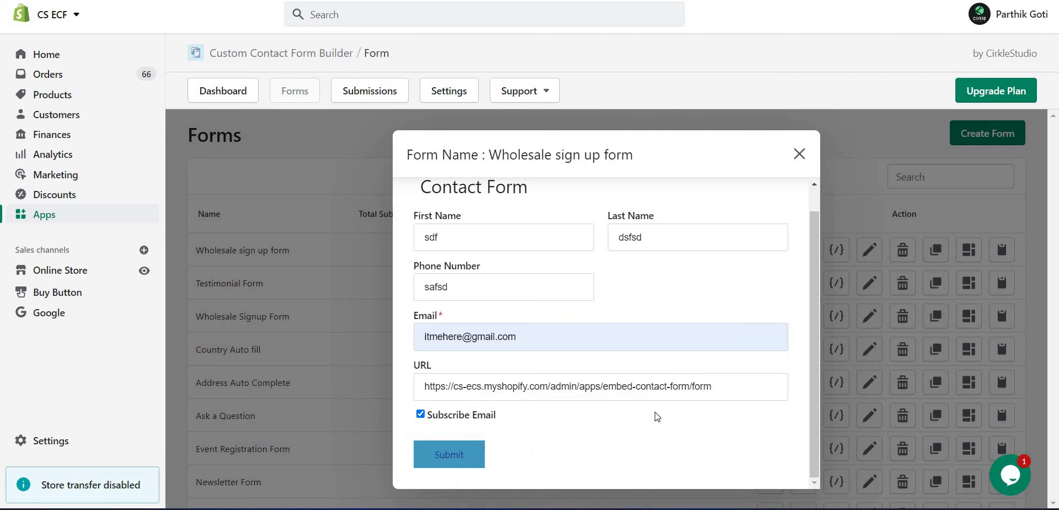
key(Return)
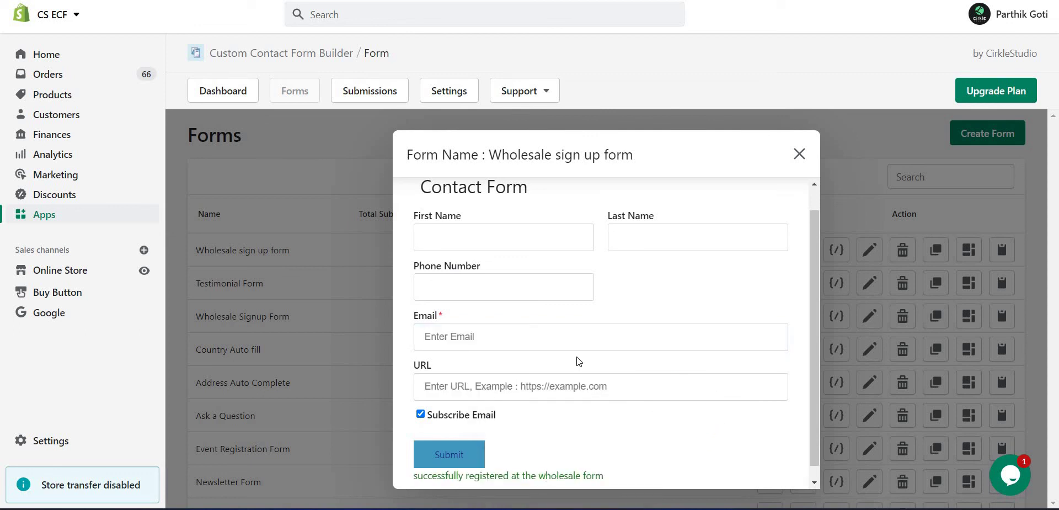
key(alt+Tab)
key(alt+Tab)
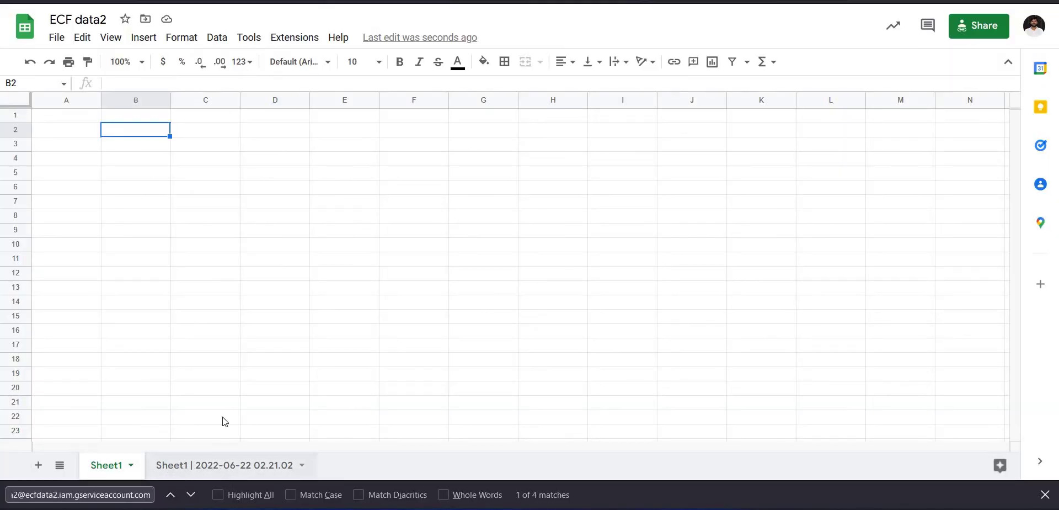
Open the 'Sheet1 | 2022-06-22 02.21.02' tab to view the submitted test row.
click(225, 466)
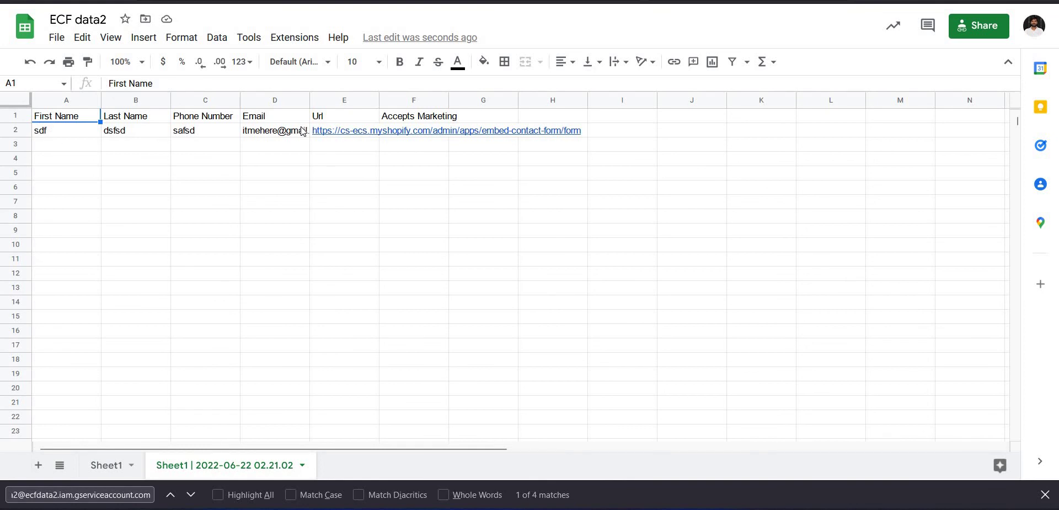
mouse_move(303, 130)
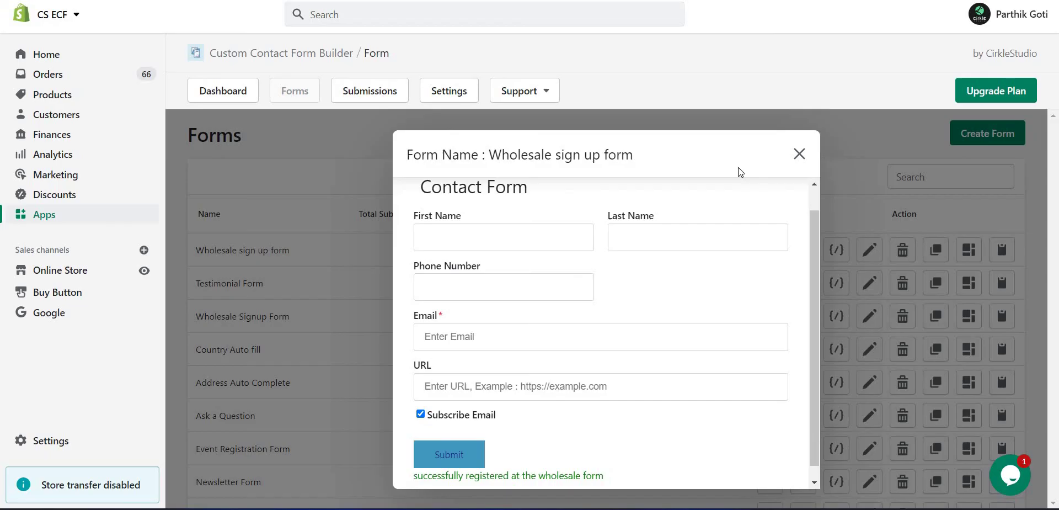
Reopen the form preview and enter 'sdfsd' for both names and phone 156789.
click(800, 155)
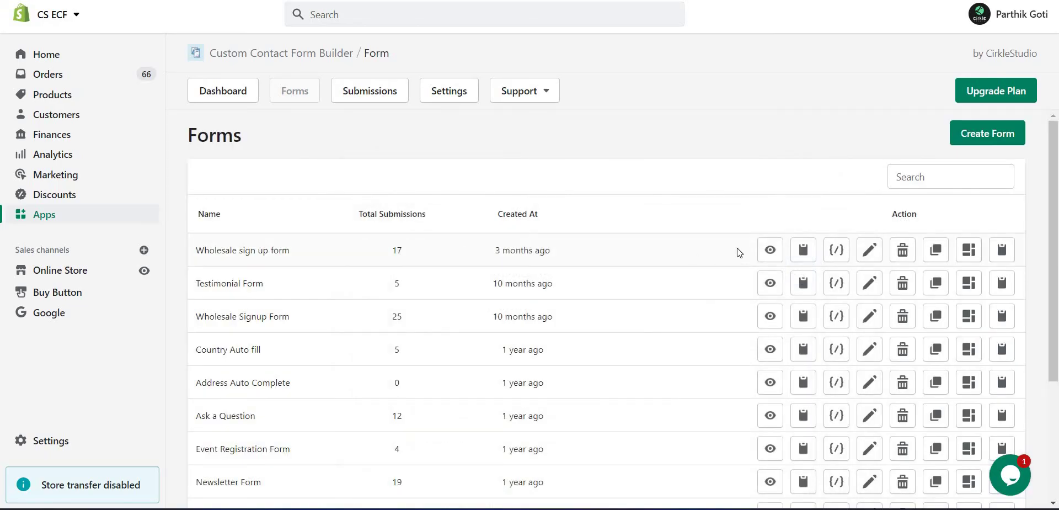
click(771, 253)
click(503, 263)
text(sdfsd)
click(679, 264)
text(sdfsd)
click(480, 325)
text(156789)
Fill the email and URL from saved suggestions, then check the new entry's email in D3.
click(485, 364)
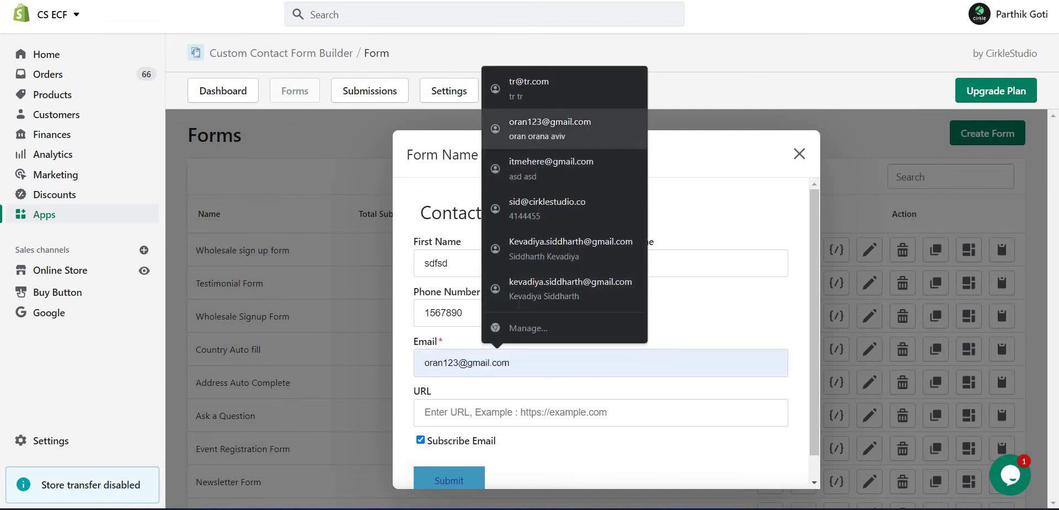
click(532, 124)
click(515, 413)
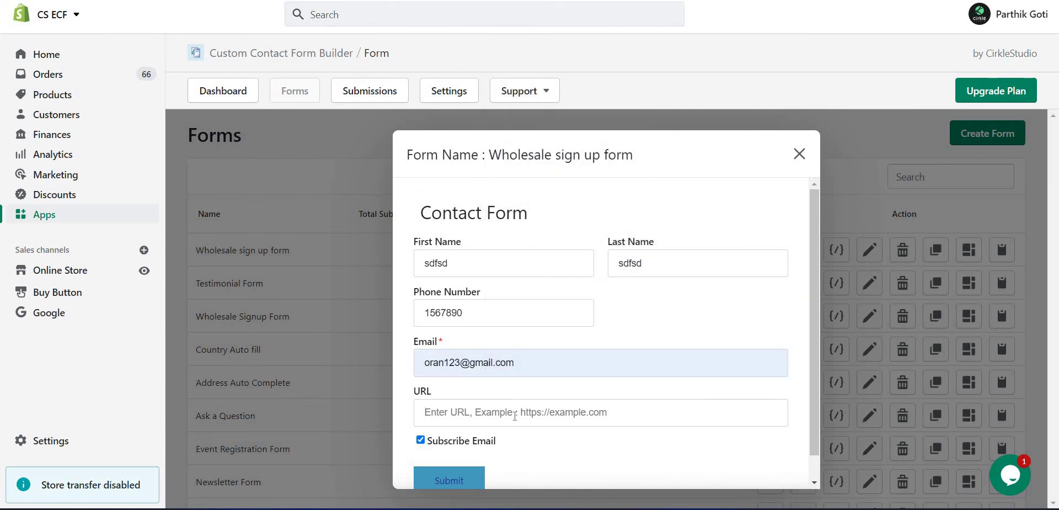
key(Down)
key(Return)
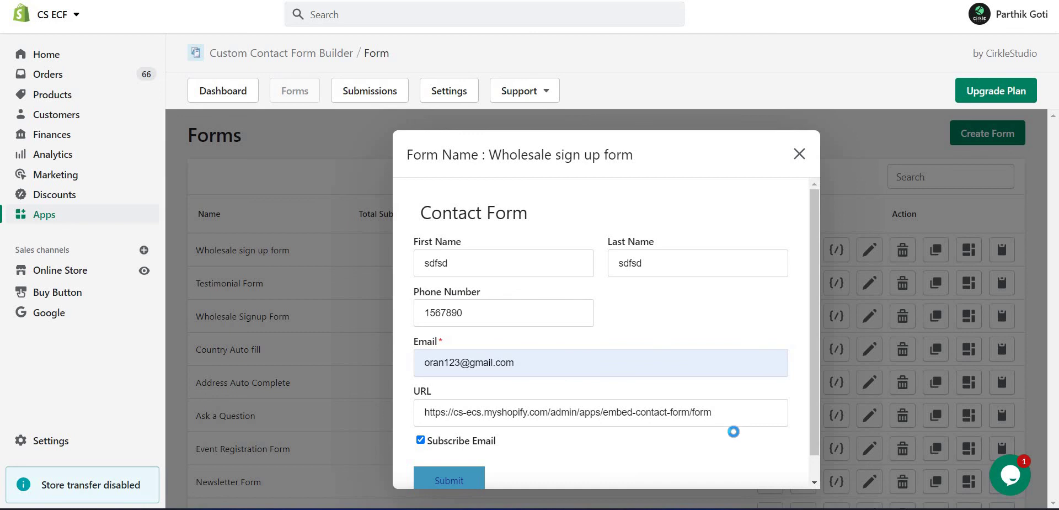
scroll(573, 449, down, 1)
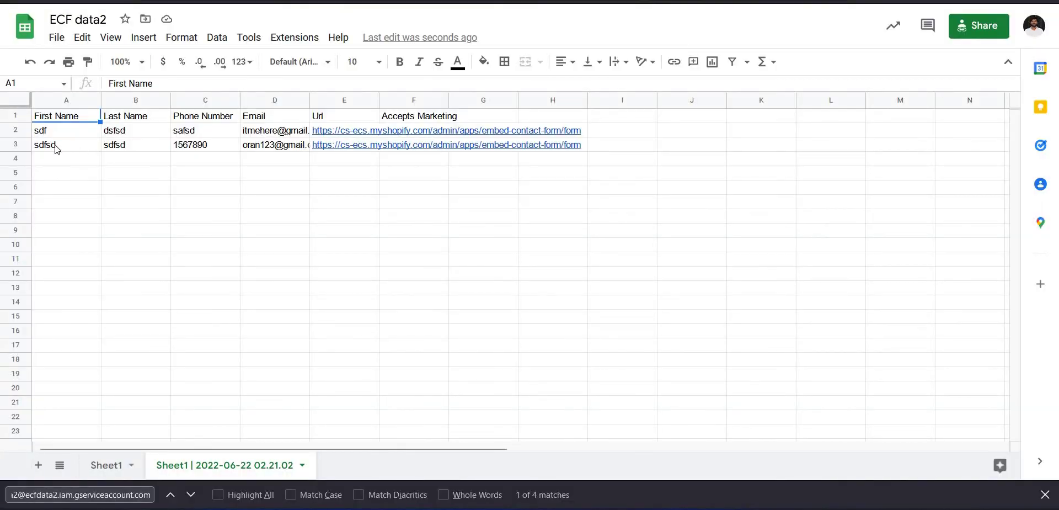
click(275, 145)
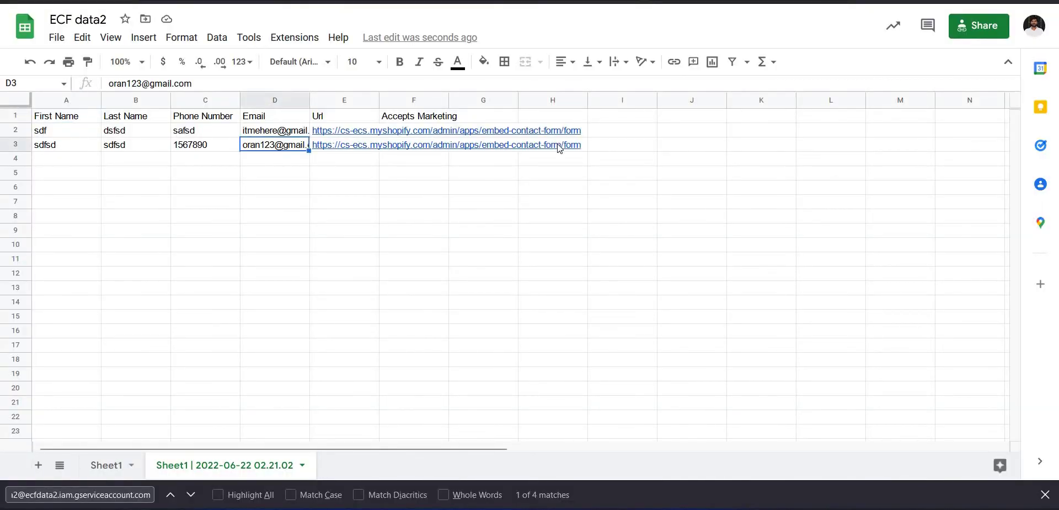